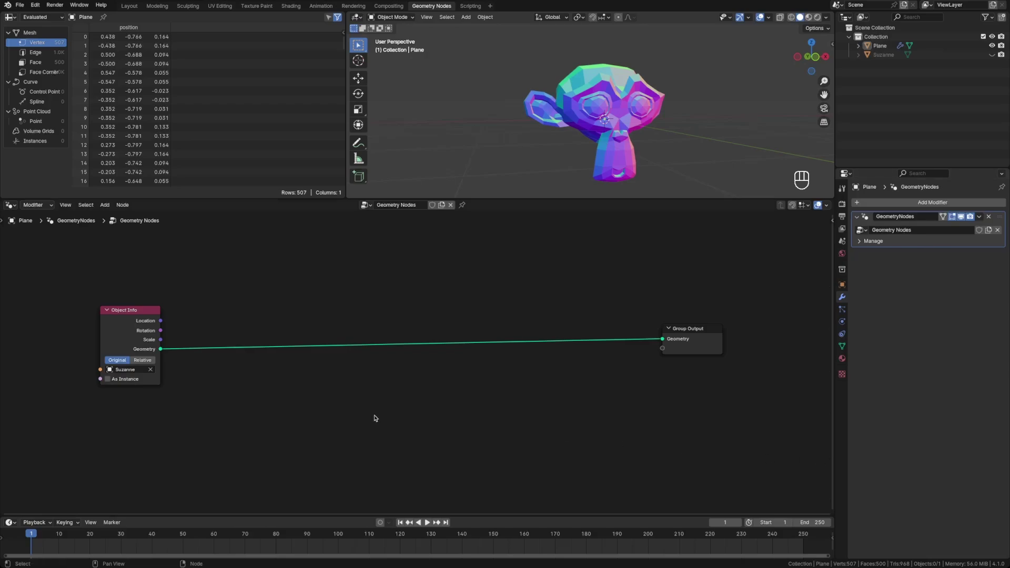
Add a Sample Index node fed by the Object Info geometry and set its data type to Vector
mouse_move(146, 328)
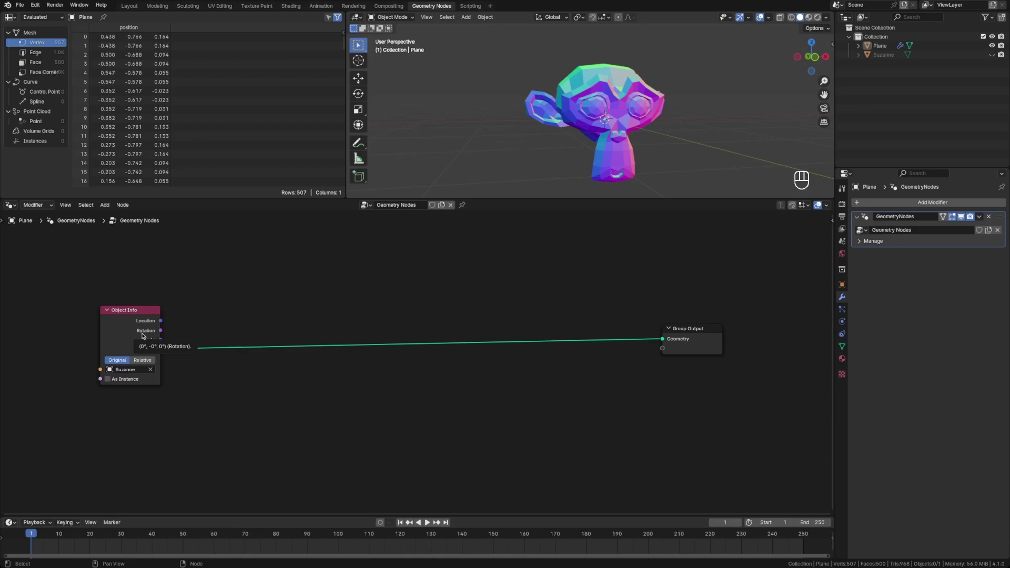
middle_drag(602, 146, 583, 161)
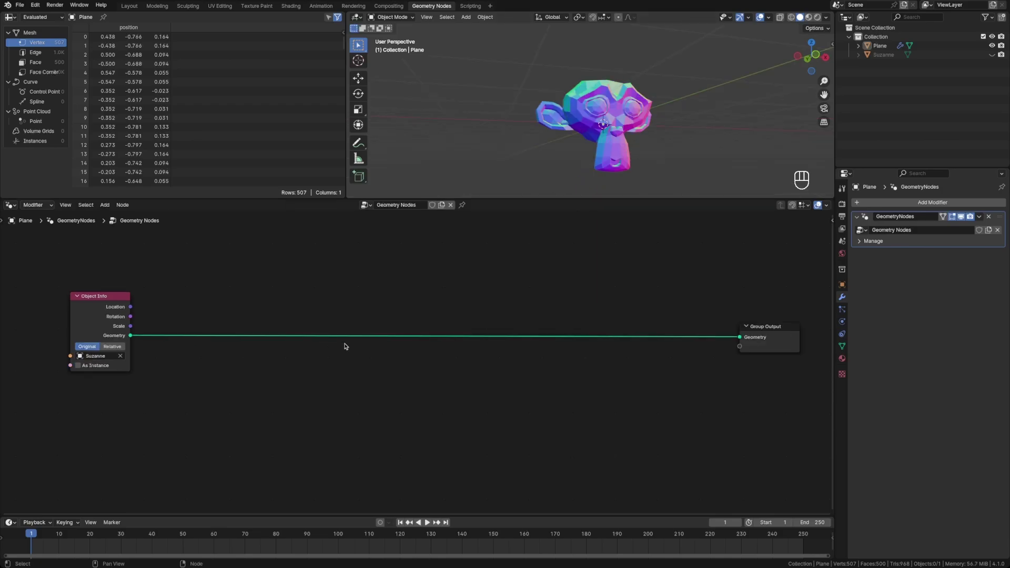
key(shift+a)
text(sample)
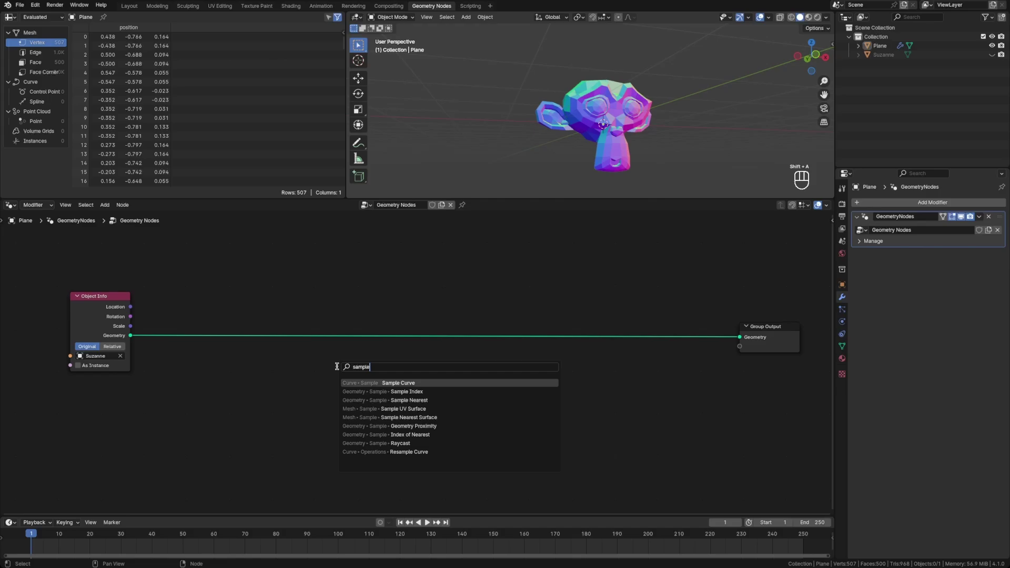
click(406, 391)
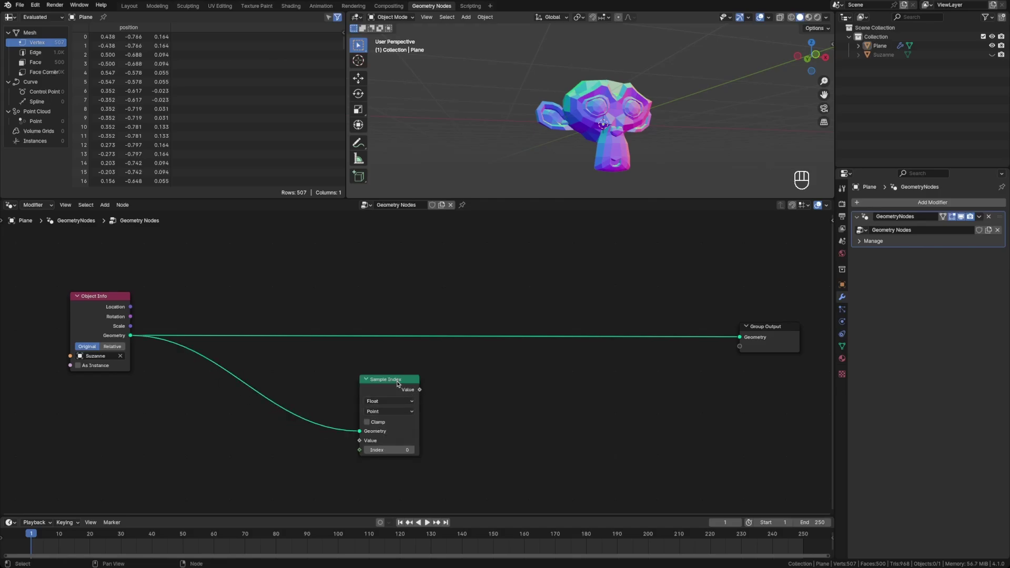
click(399, 395)
click(389, 414)
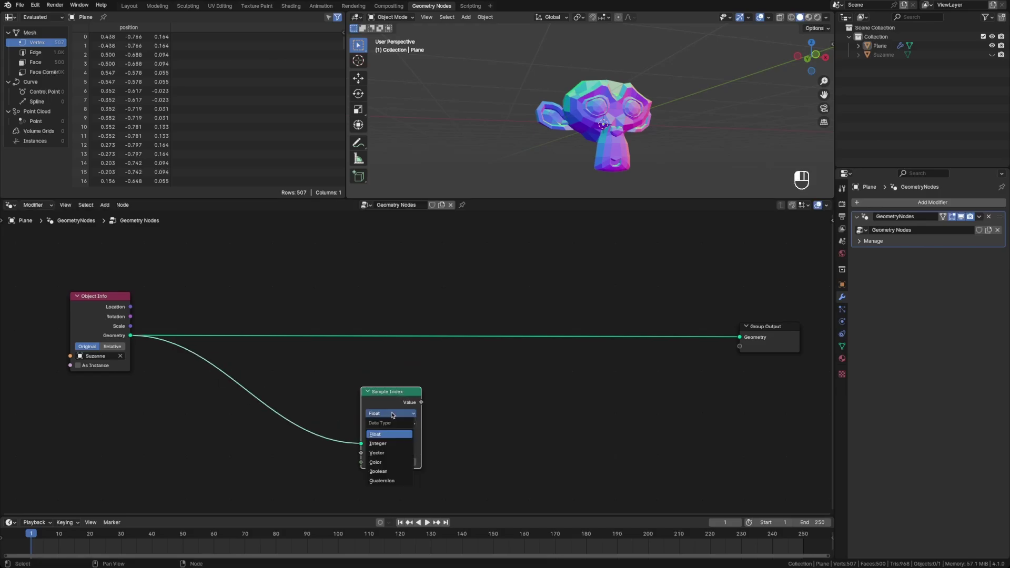
click(388, 454)
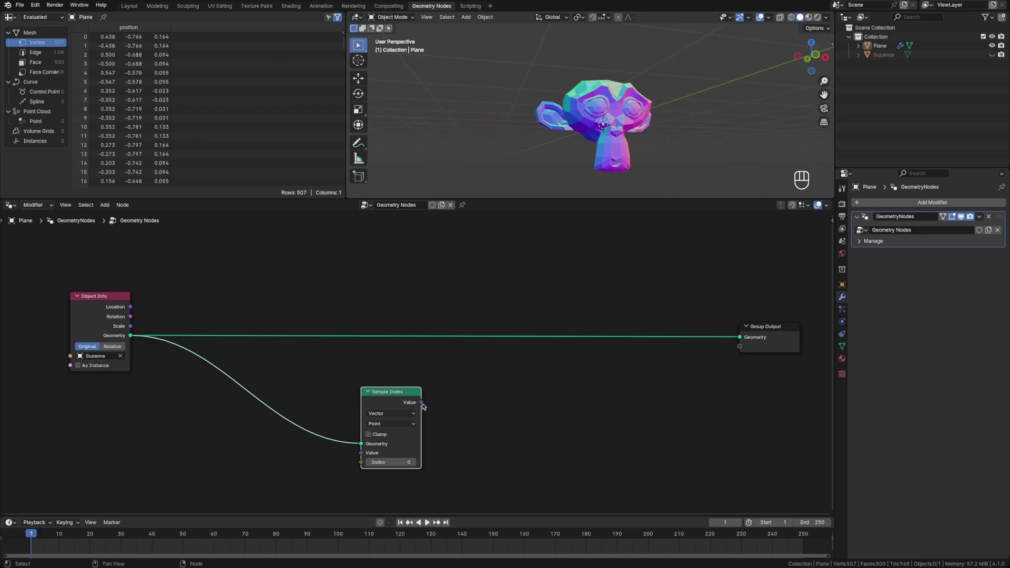
Add a Points node beside Sample Index and connect the sampled value to its Position input
key(shift+a)
text(point)
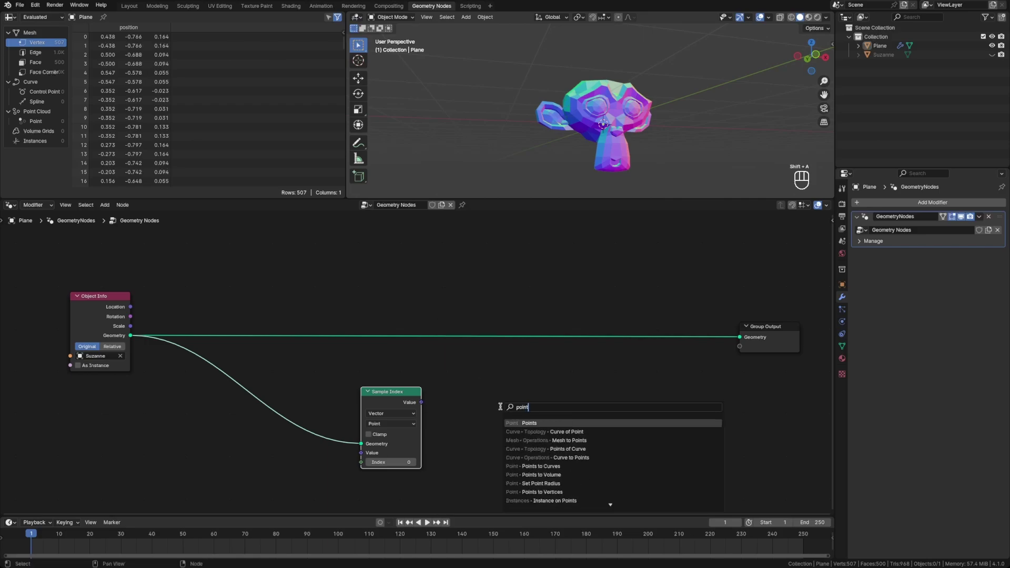
key(Return)
click(487, 389)
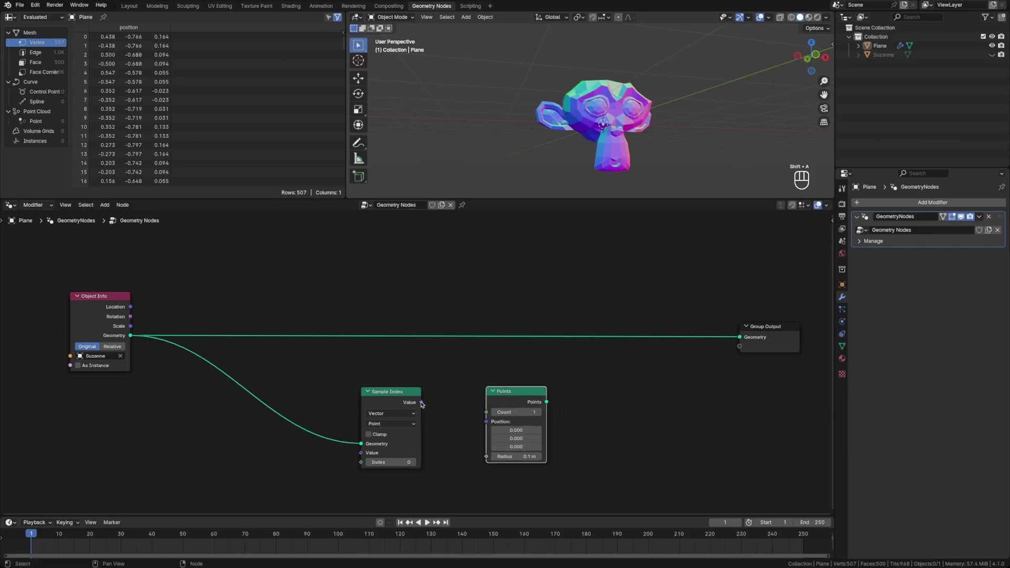
drag(421, 403, 486, 421)
Insert a Join Geometry node before the Group Output and connect the Points node's output to it
drag(758, 338, 770, 336)
key(shift+a)
key(shift+a)
text(jo)
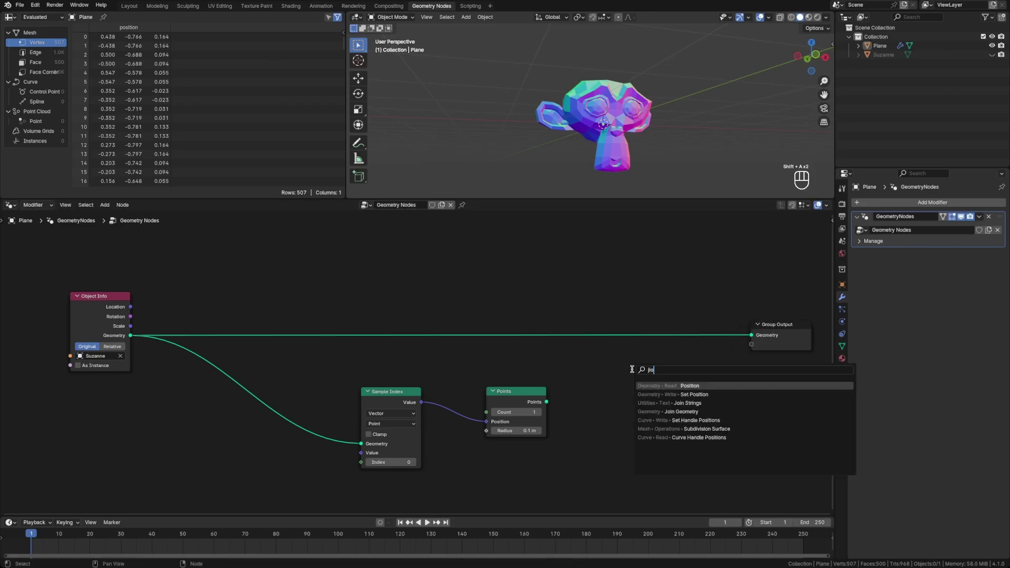
key(BackSpace)
key(BackSpace)
text(oin)
click(666, 395)
click(645, 333)
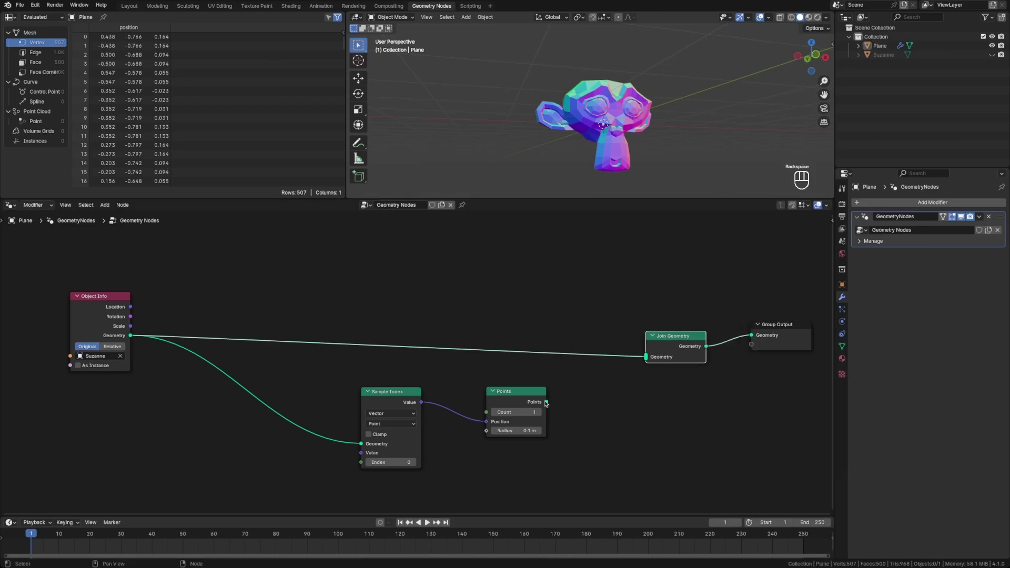
drag(545, 402, 646, 356)
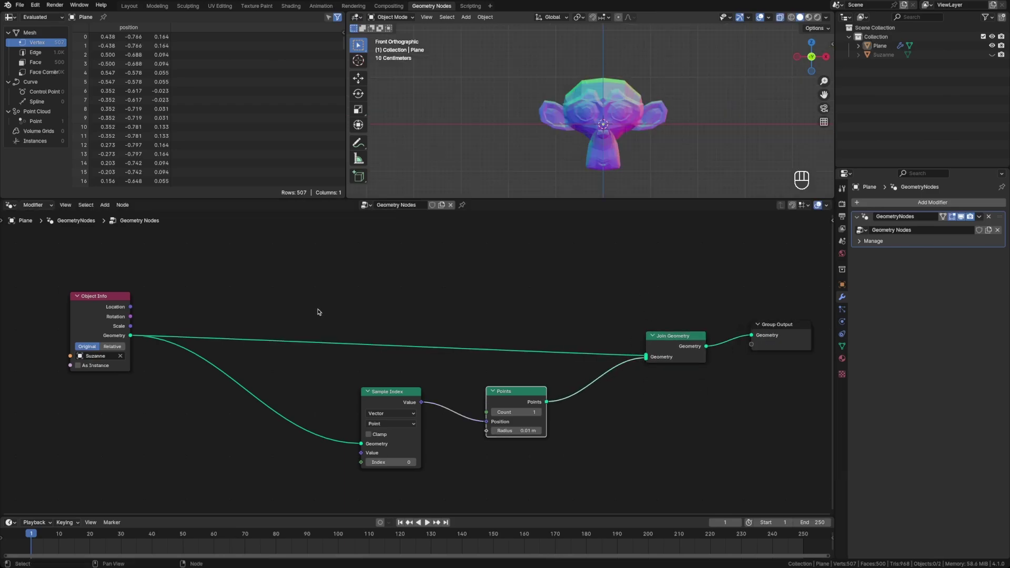
Insert a Mesh to Points node after Object Info and feed its points into the Sample Index geometry input
click(319, 311)
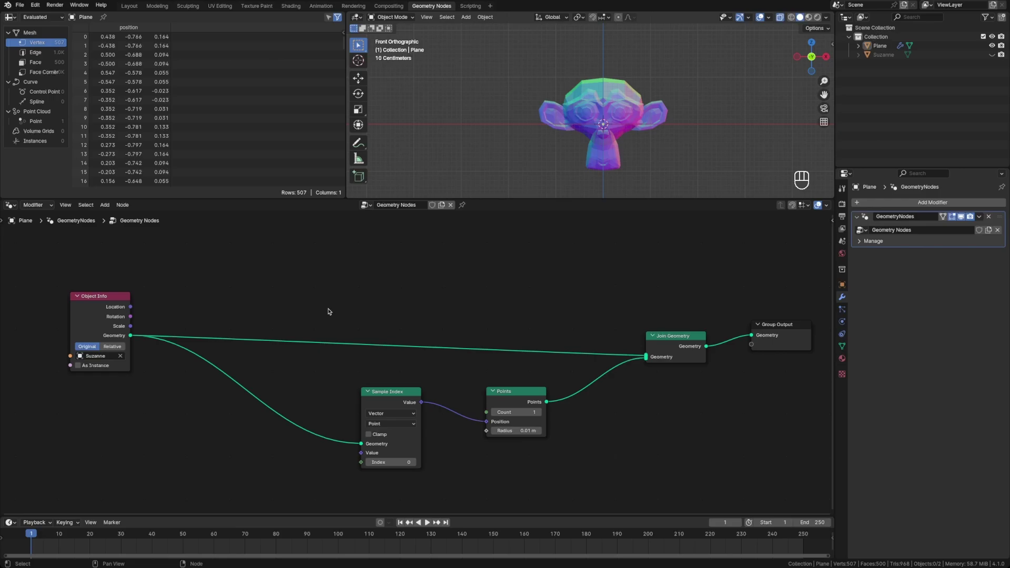
key(shift+a)
text(meshtopo)
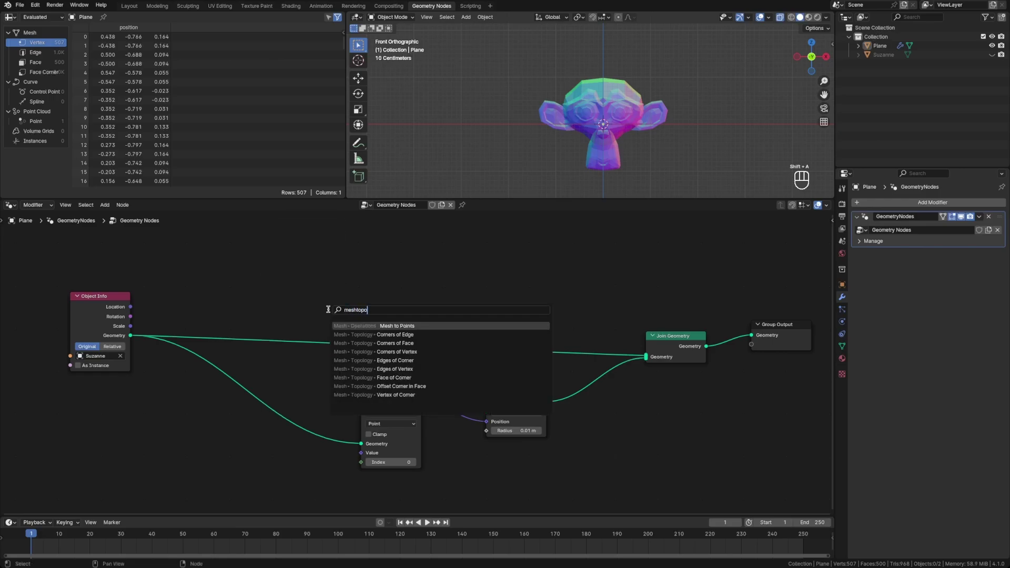
key(Return)
click(282, 308)
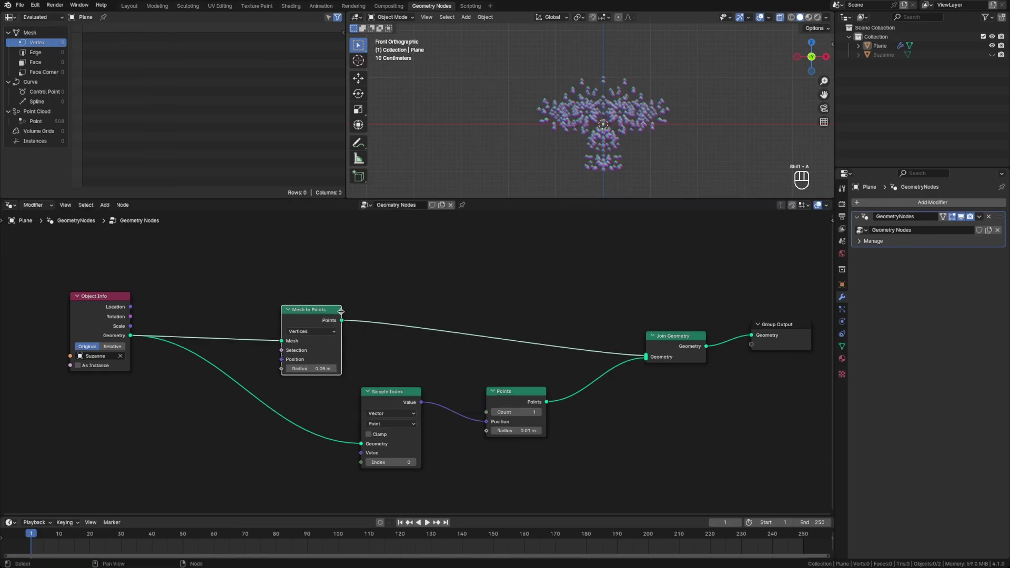
drag(341, 320, 361, 443)
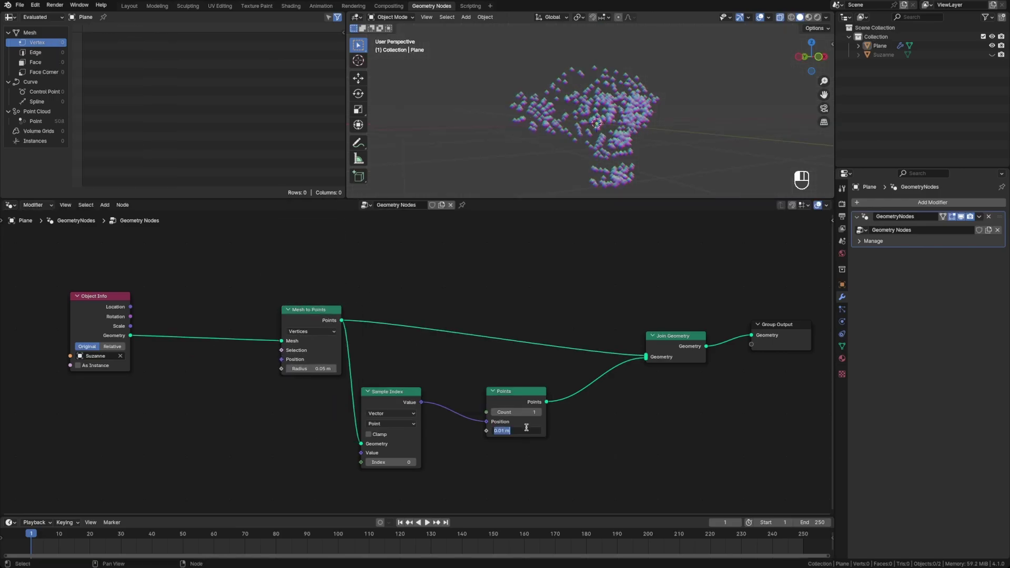
Set the Points node's radius to 0.1 m and switch the viewport lighting to Studio
text(0.1)
key(Return)
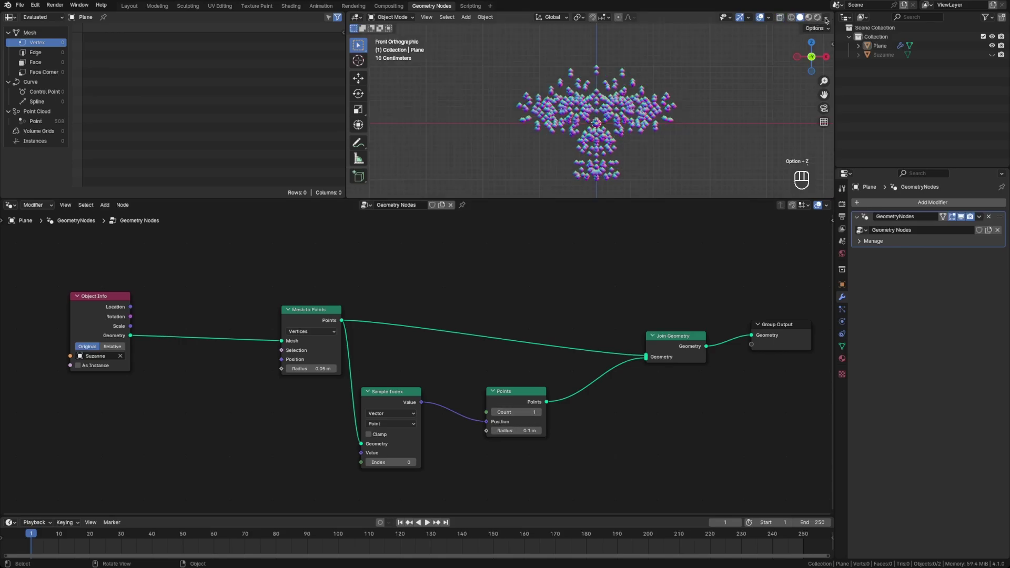
click(825, 17)
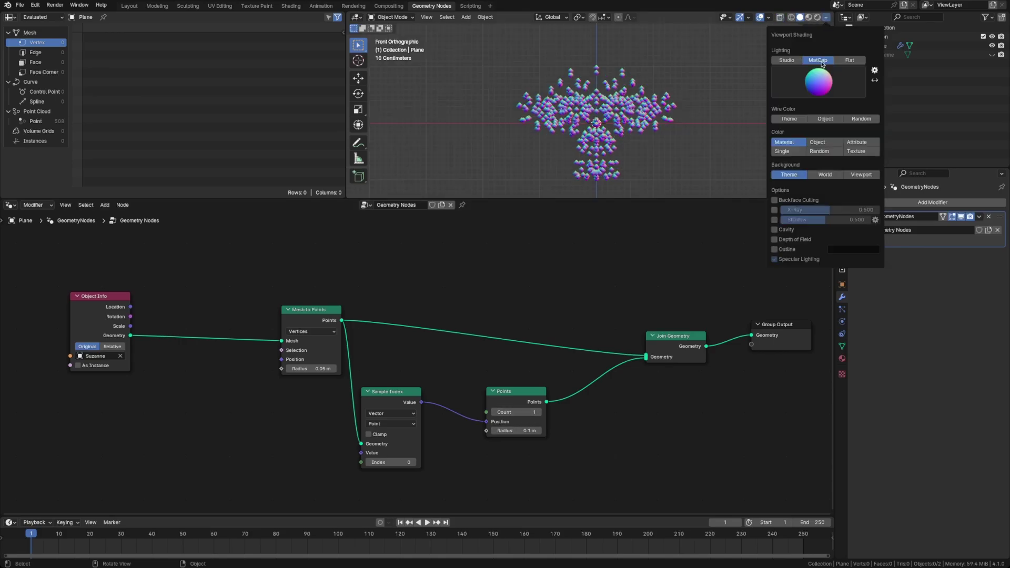
click(787, 60)
mouse_move(620, 147)
middle_down()
mouse_move(649, 152)
mouse_move(552, 123)
middle_up()
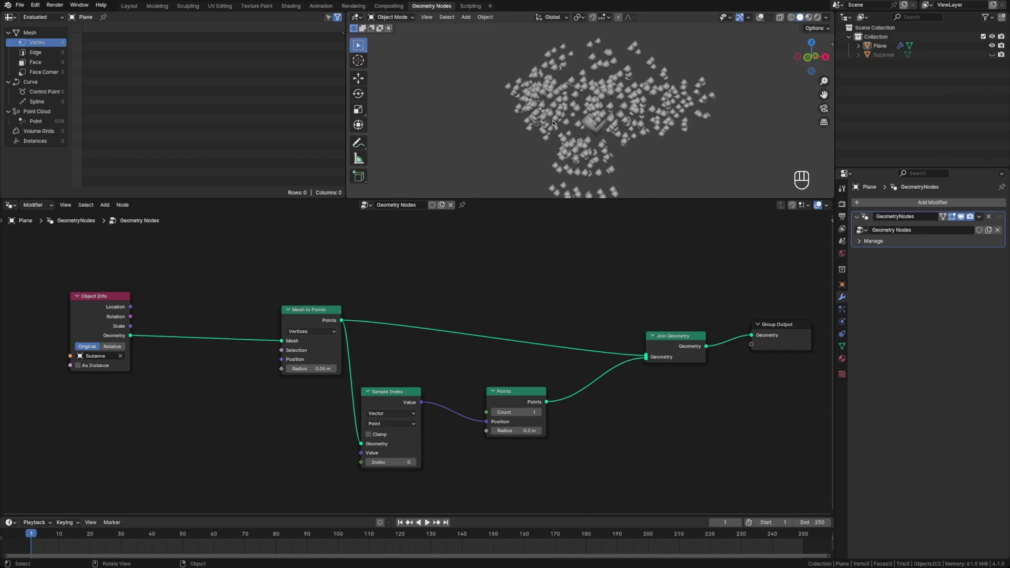
key(KP_1)
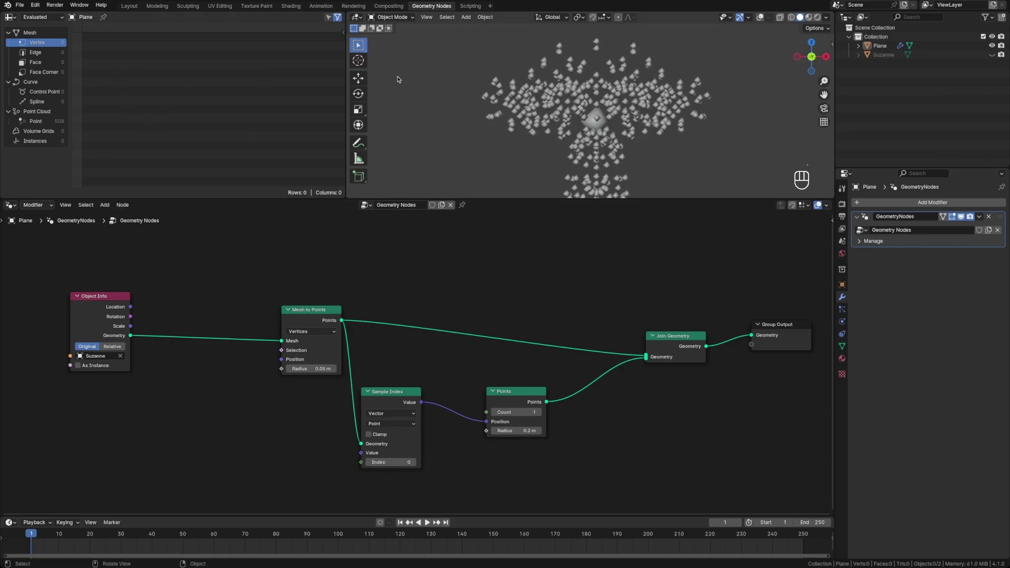
Show the point cloud's point data in the spreadsheet and examine its indices and positions
click(37, 121)
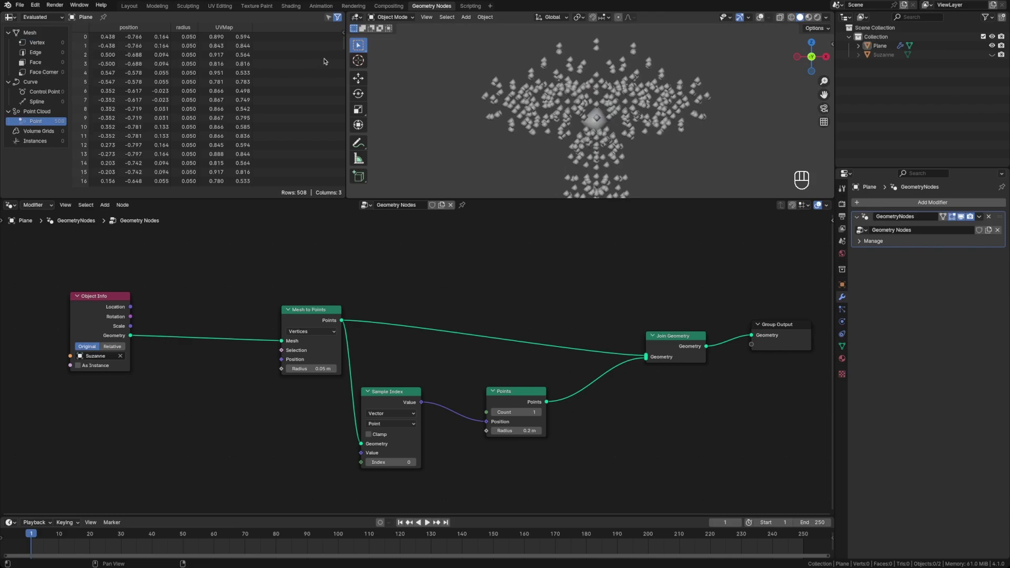
mouse_move(346, 44)
mouse_down()
mouse_move(347, 208)
mouse_move(342, 31)
mouse_up()
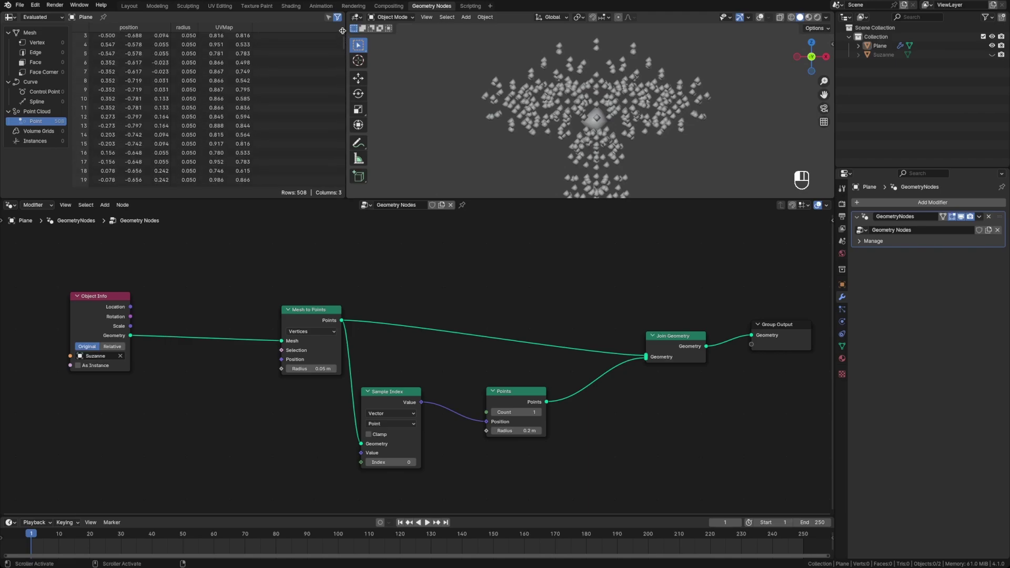
scroll(82, 39, up, 2)
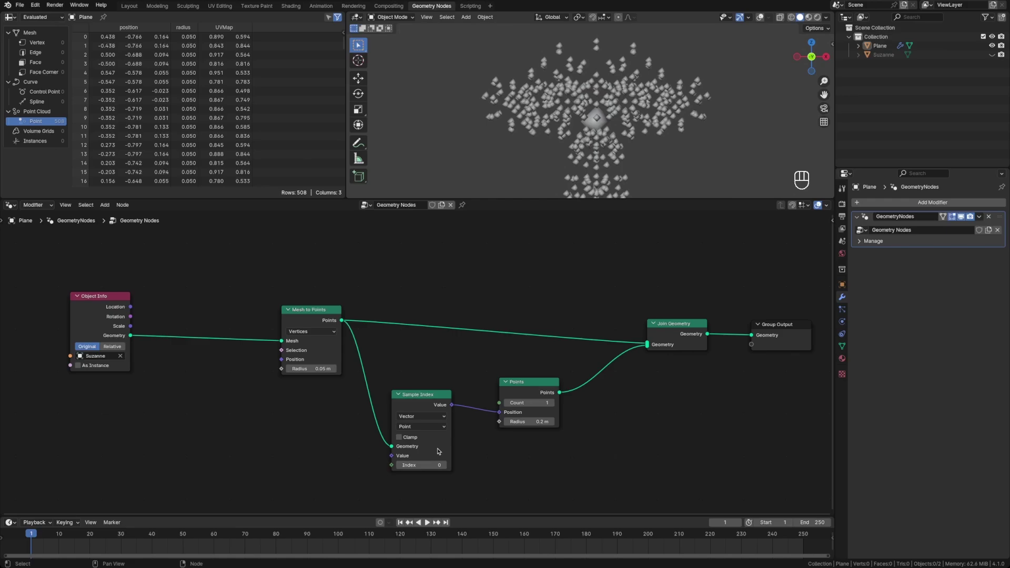
Add a Position node and connect it to the Sample Index node's Value input
key(shift+a)
text(pos)
key(Return)
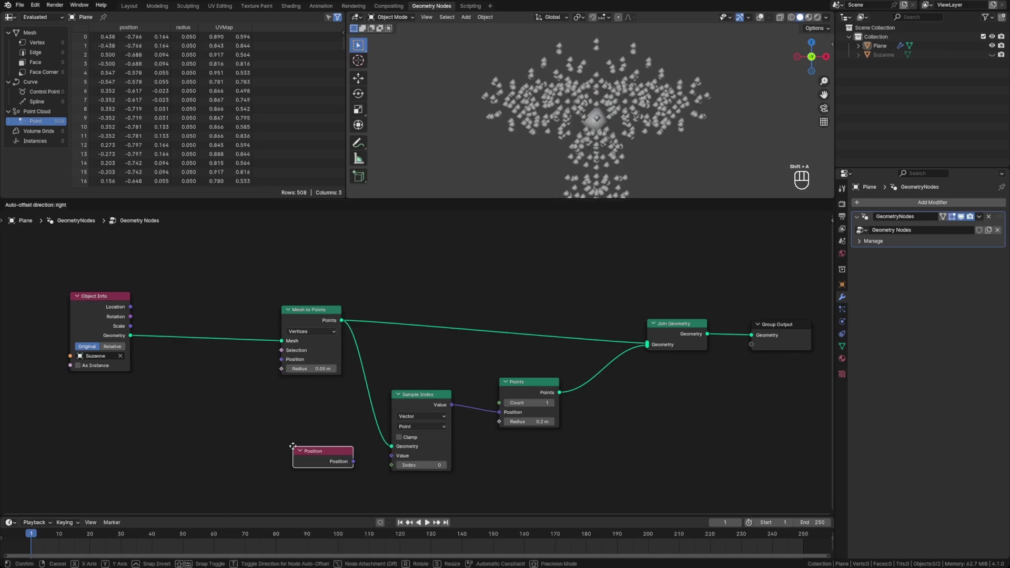
click(287, 440)
drag(348, 457, 390, 455)
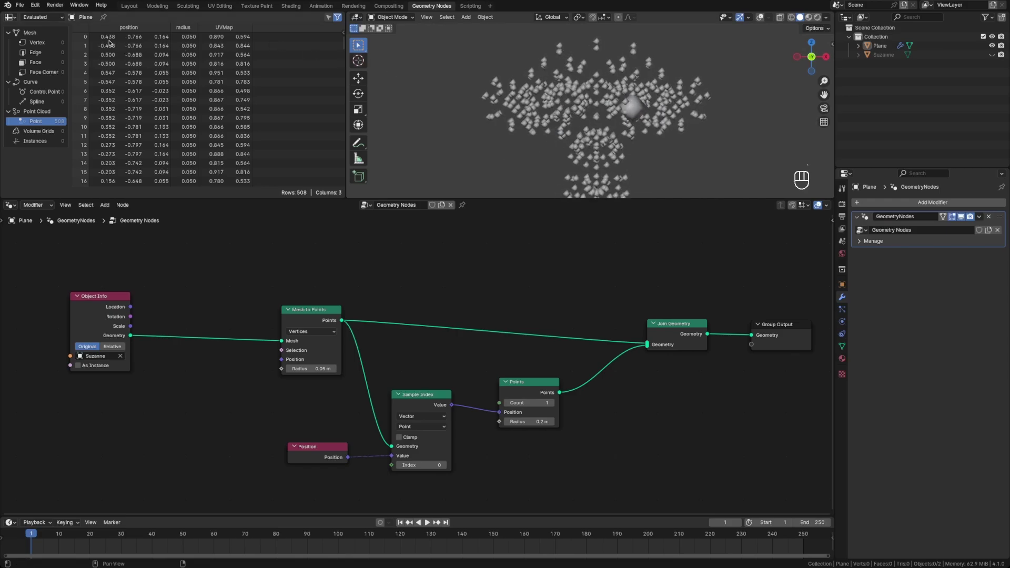
Raise the Sample Index node's index one step at a time up to 15
click(445, 465)
click(444, 465)
click(444, 465)
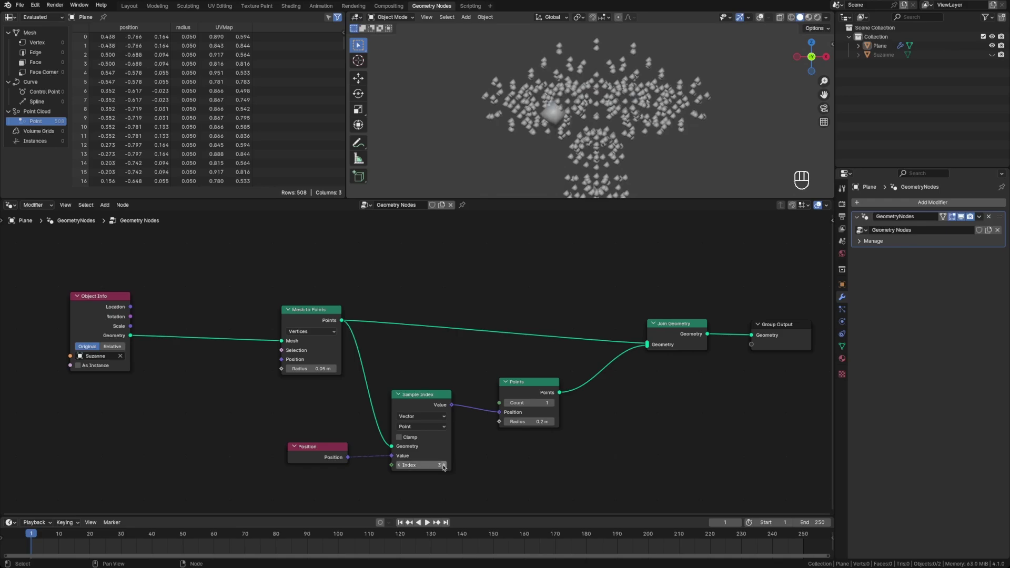
click(444, 465)
click(444, 465)
click(444, 465)
click(444, 465)
click(444, 465)
click(444, 465)
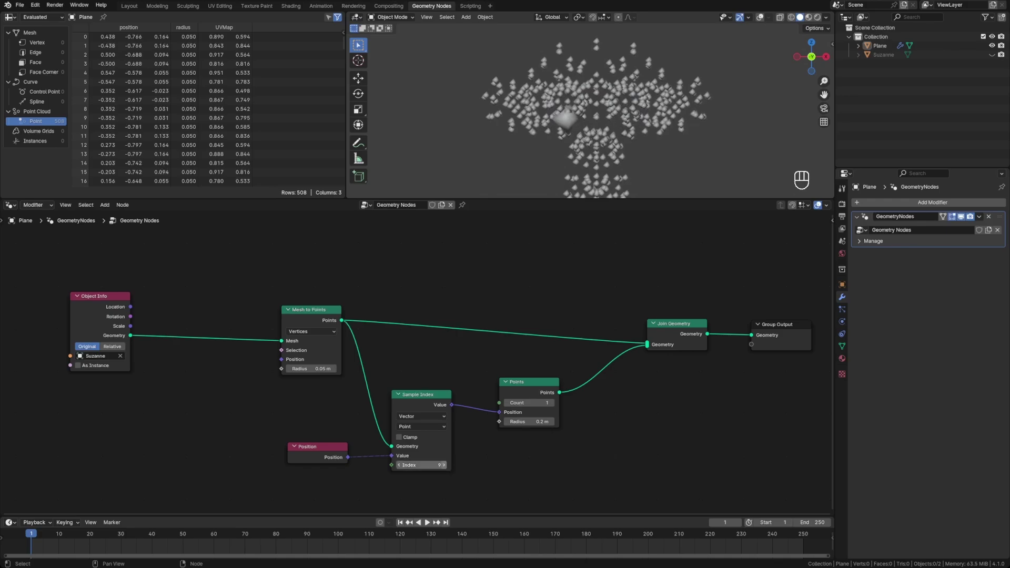
click(444, 464)
click(443, 465)
click(443, 464)
click(443, 465)
click(443, 464)
click(443, 465)
Add a Domain Size node below the Position node
scroll(513, 443, down, 4)
middle_drag(513, 455, 509, 365)
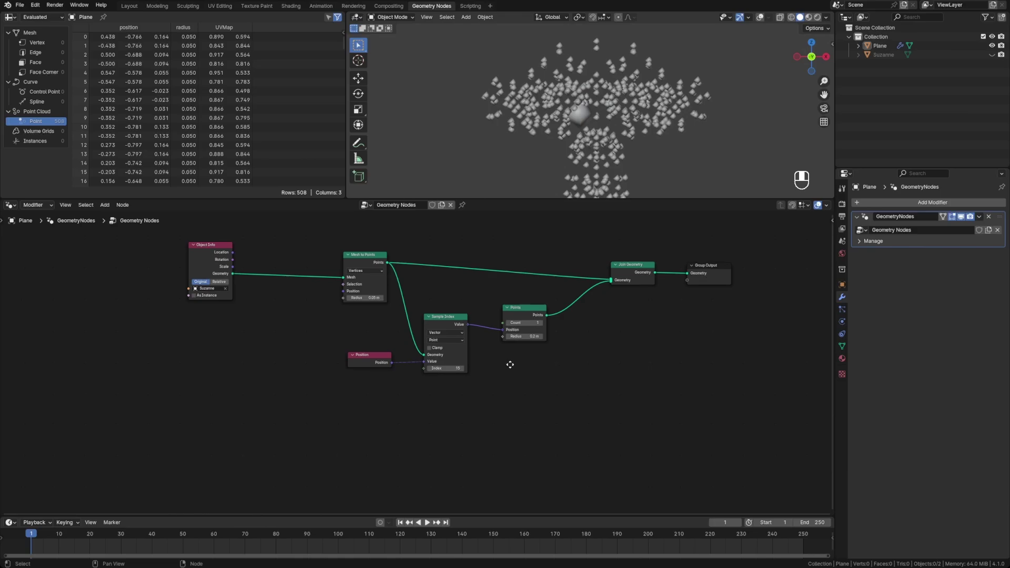
scroll(442, 383, up, 2)
key(shift+a)
text(dom)
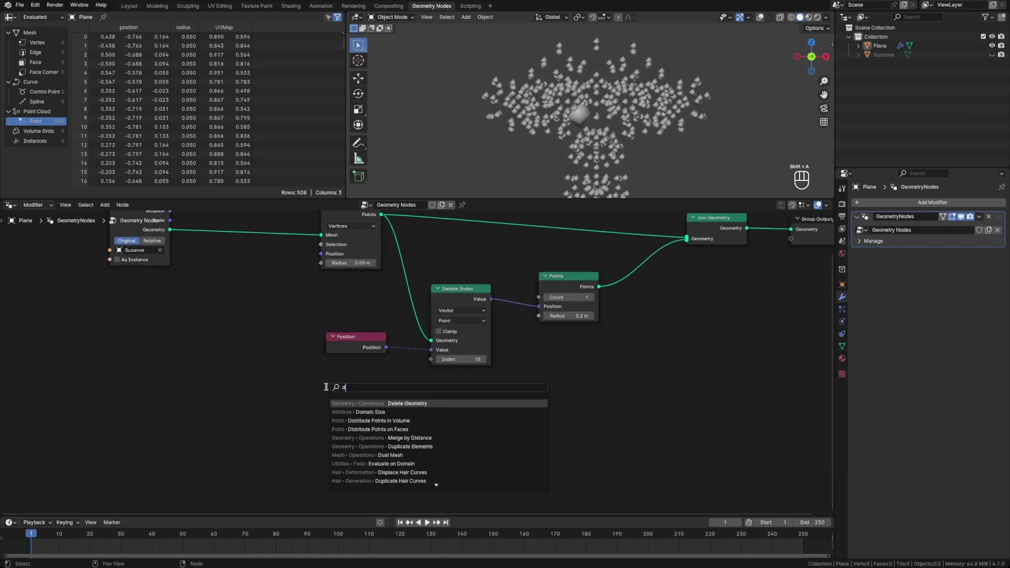
key(Return)
click(337, 374)
Space out the source nodes, feed the Mesh to Points output into Domain Size, and set its component to Point Cloud
scroll(292, 305, down, 2)
drag(112, 243, 333, 304)
key(g)
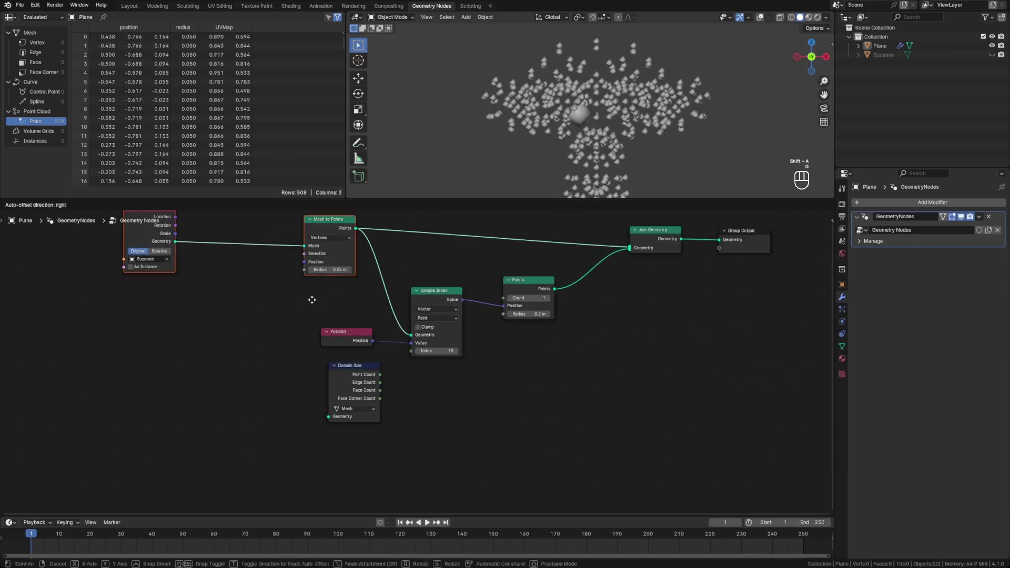
click(226, 327)
drag(260, 252, 328, 417)
click(362, 409)
click(362, 434)
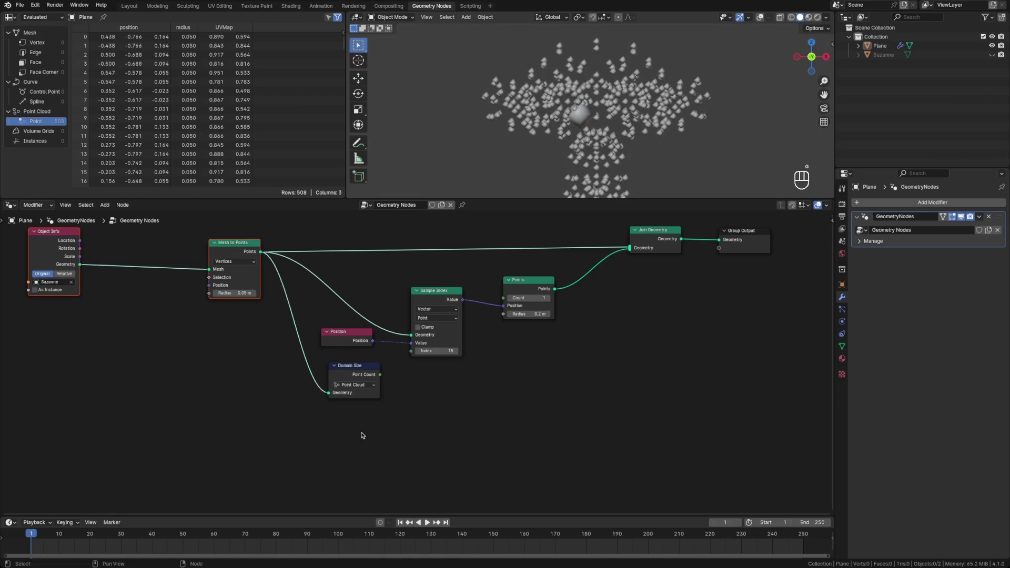
drag(351, 384, 315, 393)
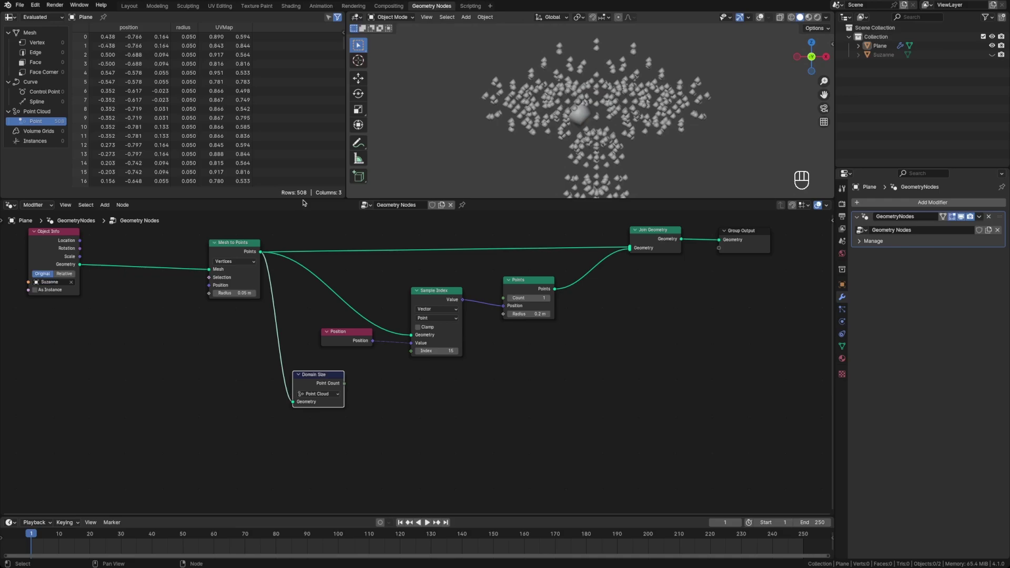
click(372, 389)
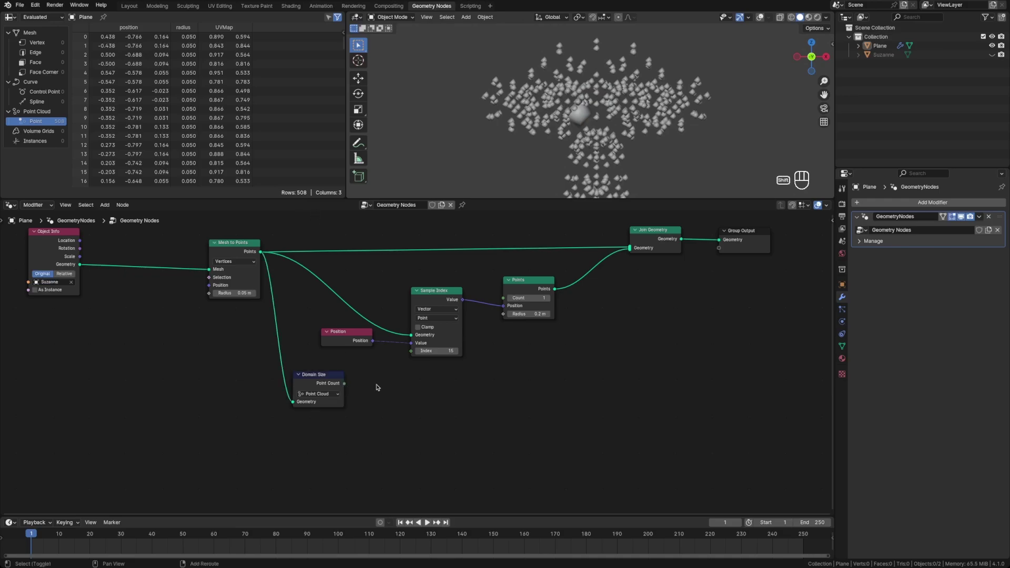
Add a Math node set to Ping-Pong, using Point Count as its scale and its result as the Sample Index index
key(shift+a)
text(mat)
key(Return)
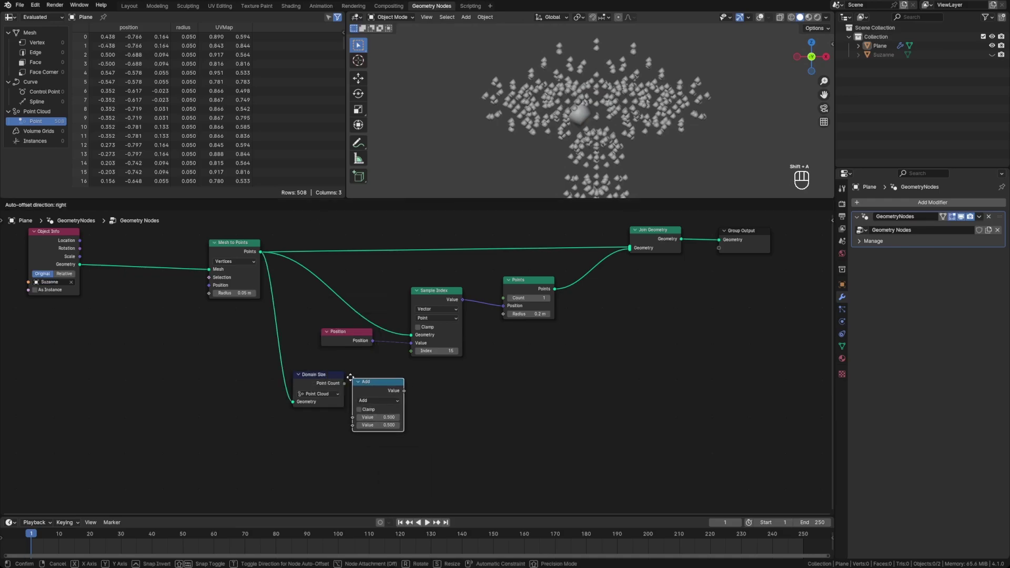
click(350, 377)
click(378, 400)
click(500, 484)
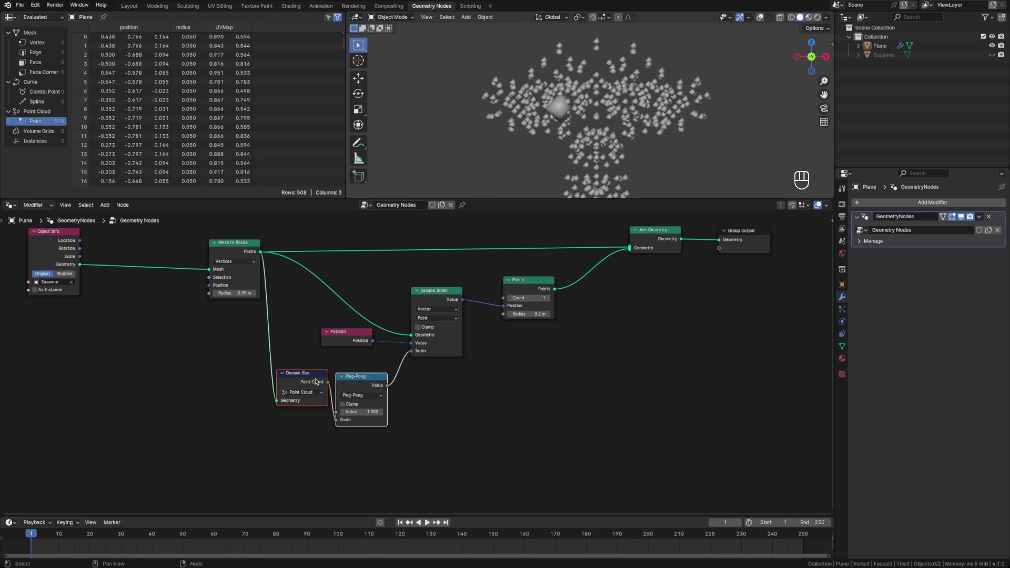
key(g)
click(364, 370)
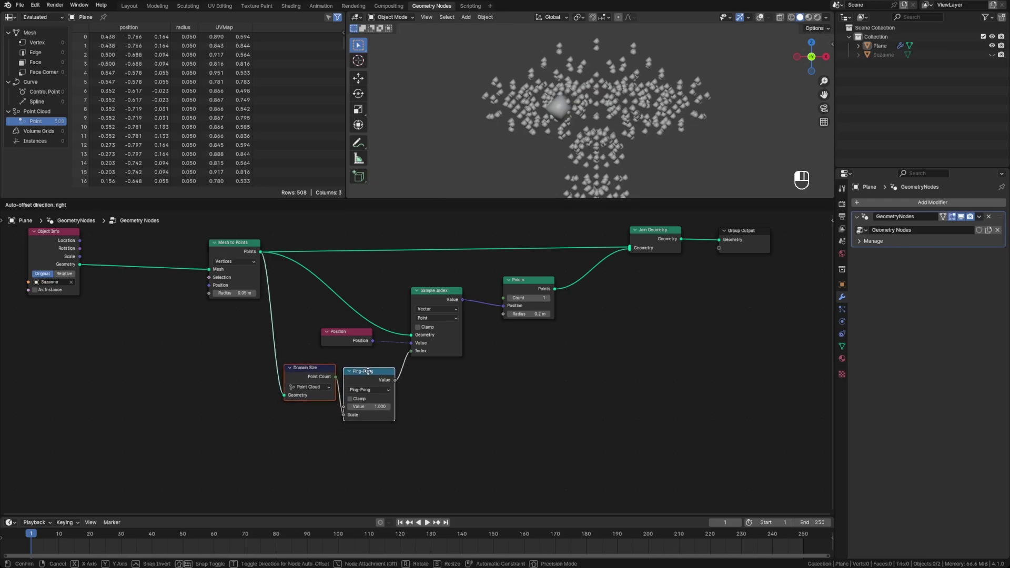
Add a Scene Time node below Domain Size, feed its Frame output into the Ping-Pong value, and play the animation
click(302, 354)
drag(308, 371, 304, 378)
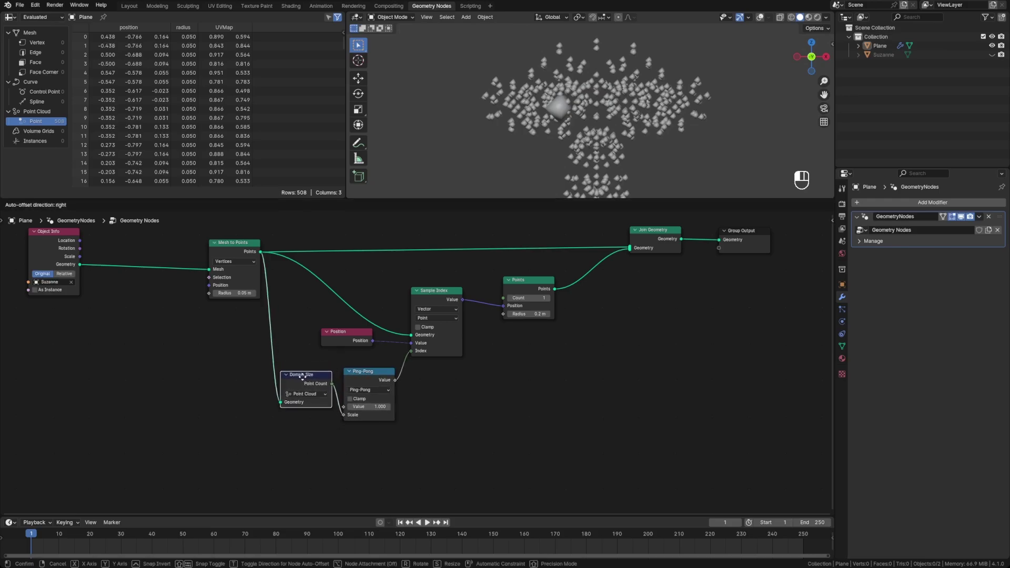
click(293, 419)
key(shift+a)
text(scene)
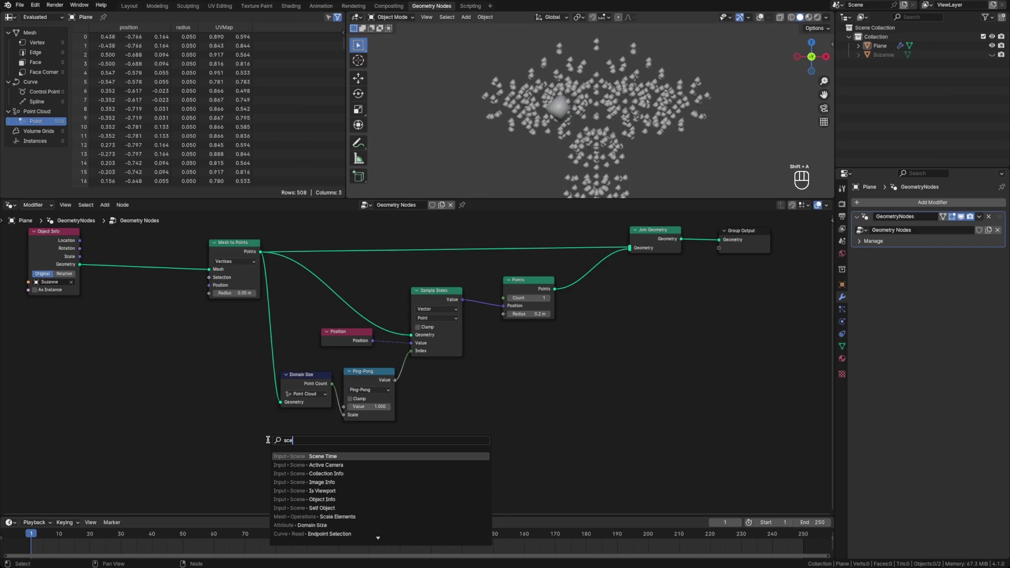
key(Return)
click(210, 430)
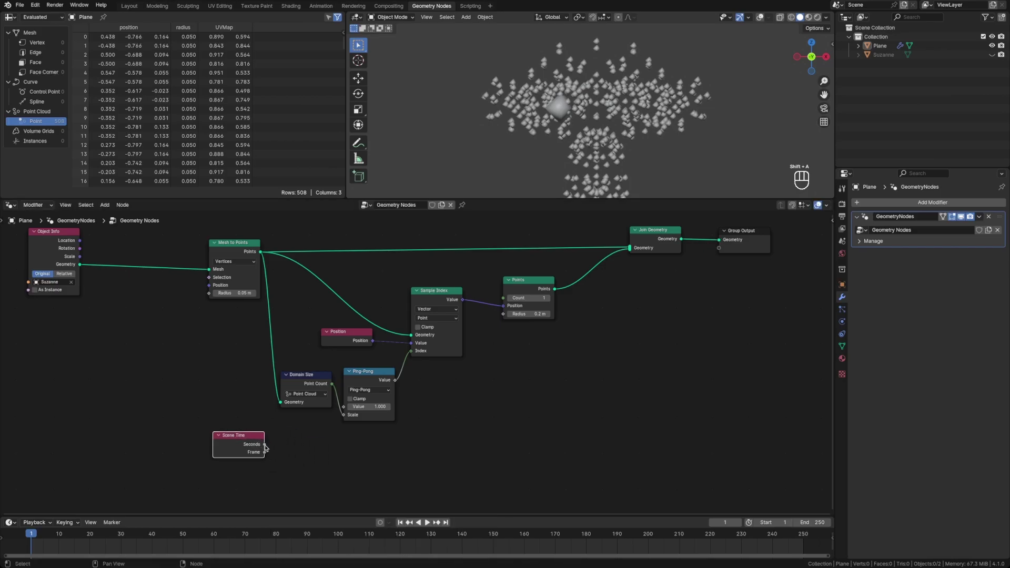
drag(265, 452, 341, 411)
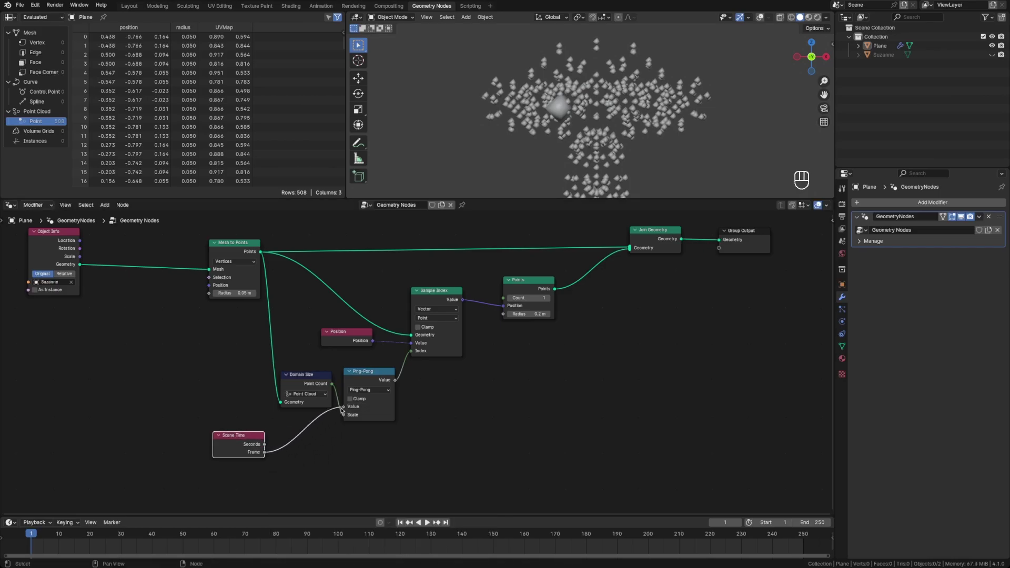
key(space)
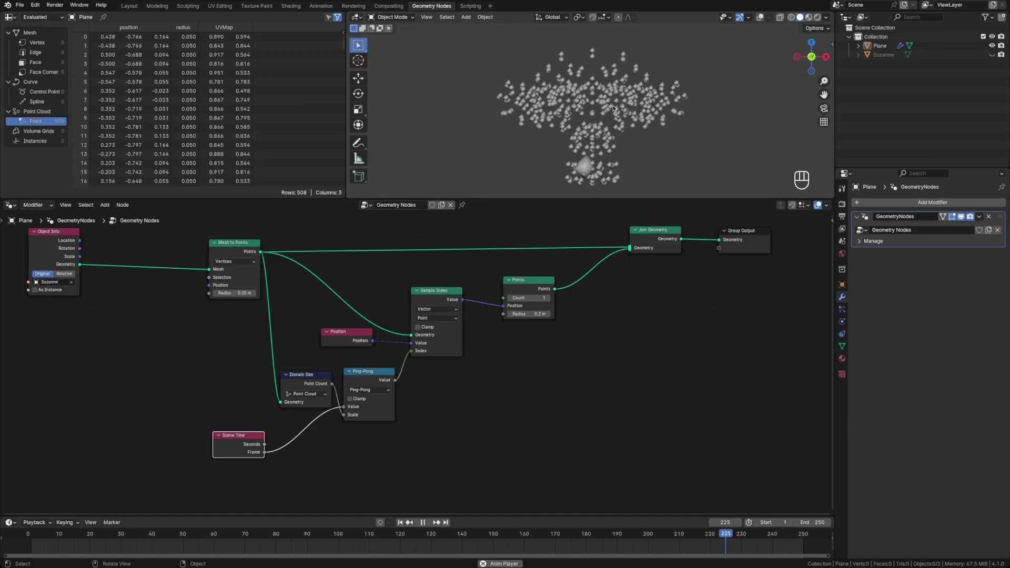
mouse_move(235, 438)
mouse_down()
mouse_move(271, 435)
mouse_move(230, 435)
mouse_up()
key(shift+a)
text(ma)
key(Escape)
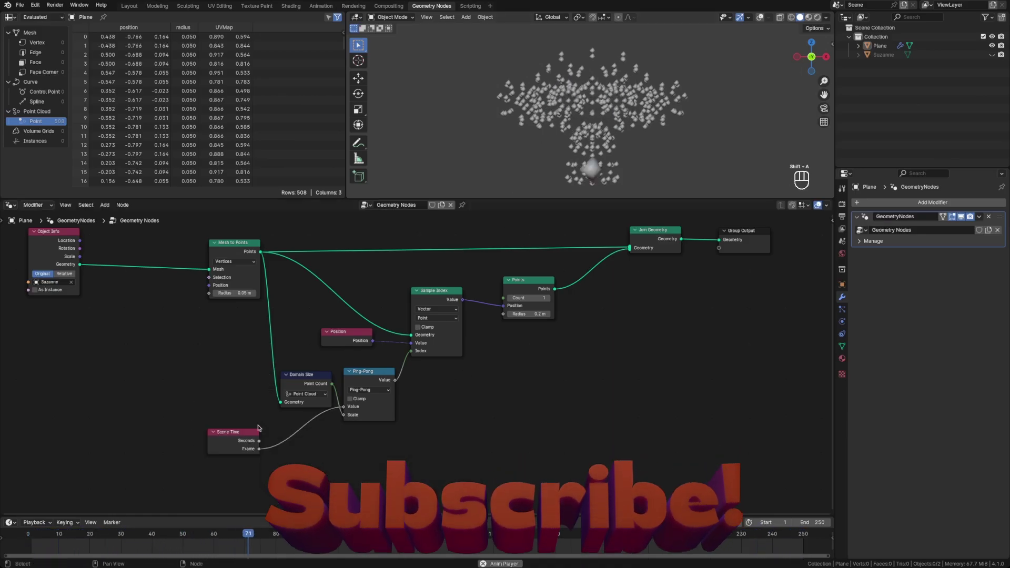
Duplicate the Ping-Pong node onto the Scene Time Frame link and set the copy to Multiply
key(shift+d)
click(307, 444)
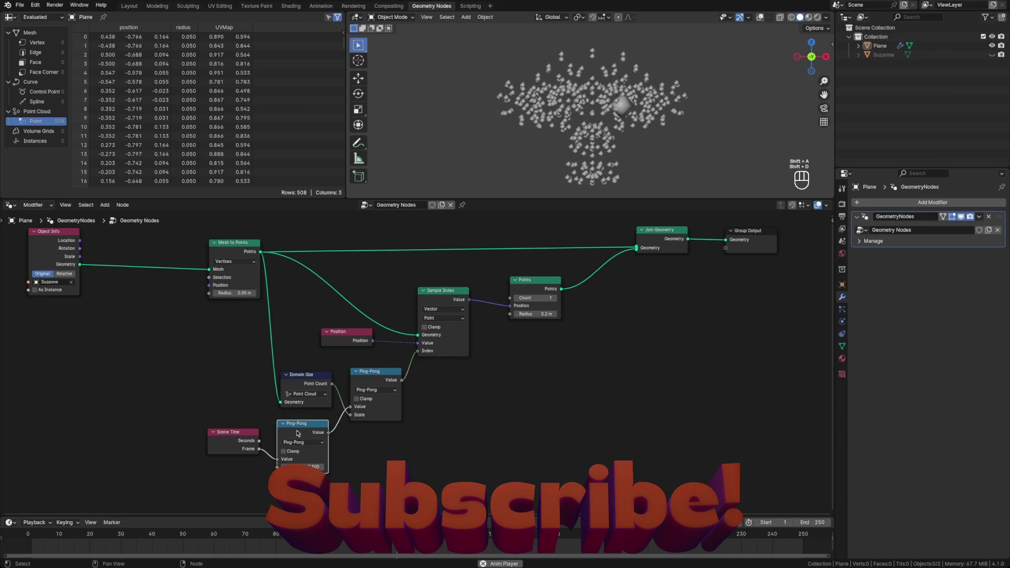
click(306, 445)
click(308, 478)
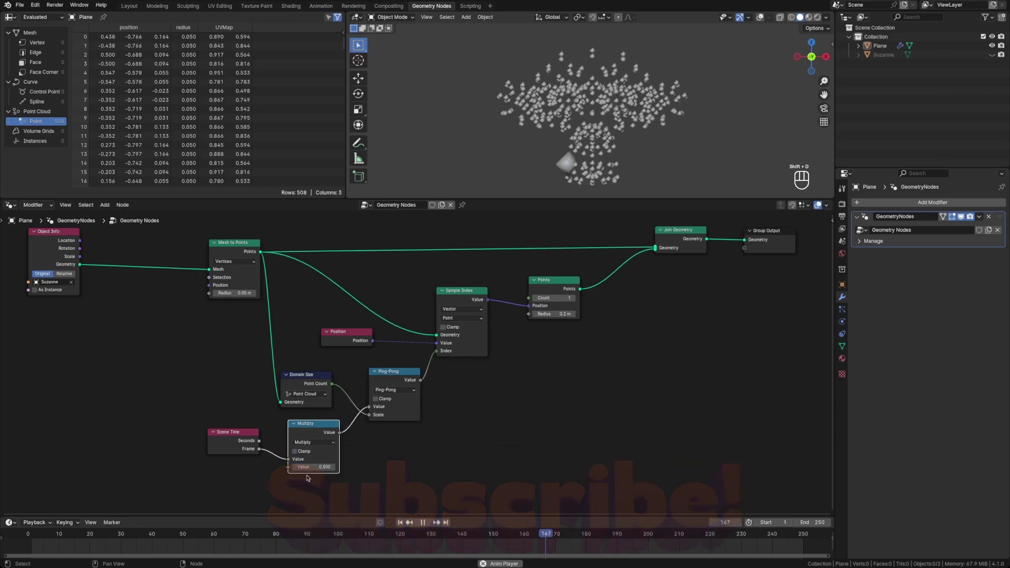
click(306, 443)
click(308, 476)
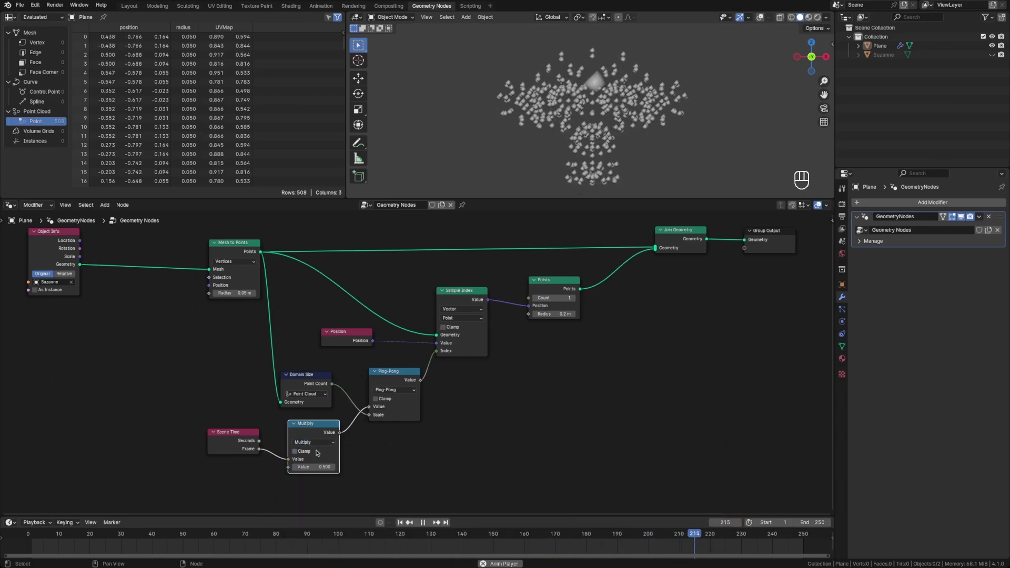
Set the Multiply node's value to 0.2 and save the file
click(318, 466)
double_click(317, 466)
text(0.2)
key(Return)
key(super+s)
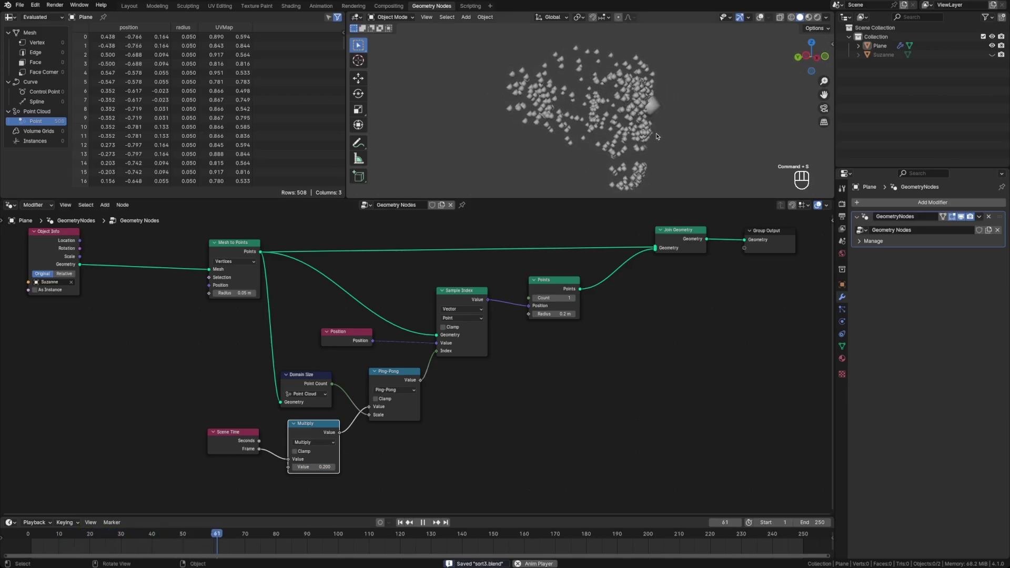
Shift the nodes downstream of Mesh to Points away from it to make room for another node
drag(465, 300, 541, 290)
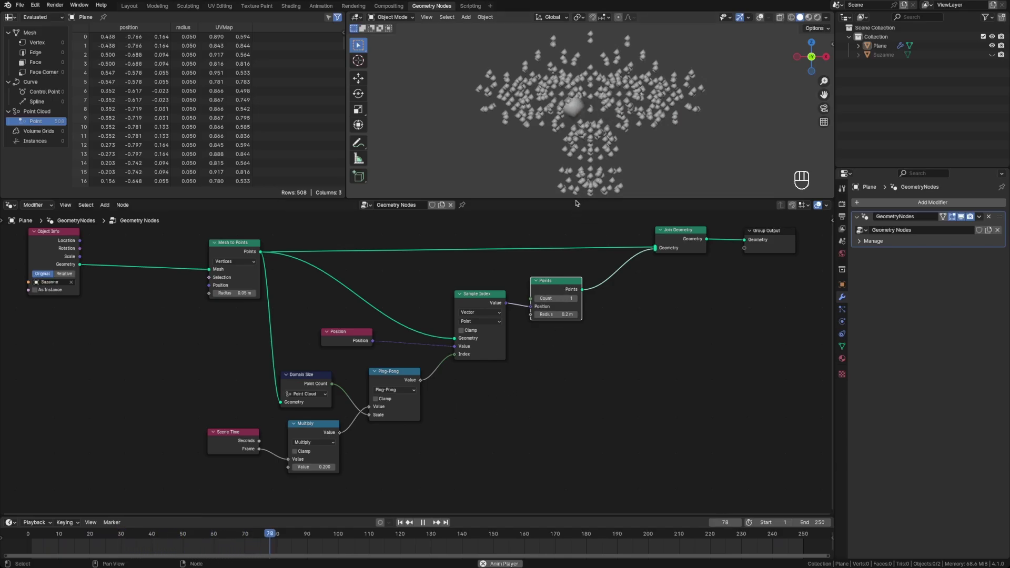
scroll(733, 483, down, 3)
drag(151, 267, 348, 343)
key(g)
click(241, 350)
Add a Sort Elements node above the Mesh to Points output link
key(shift+a)
text(sortel)
key(Return)
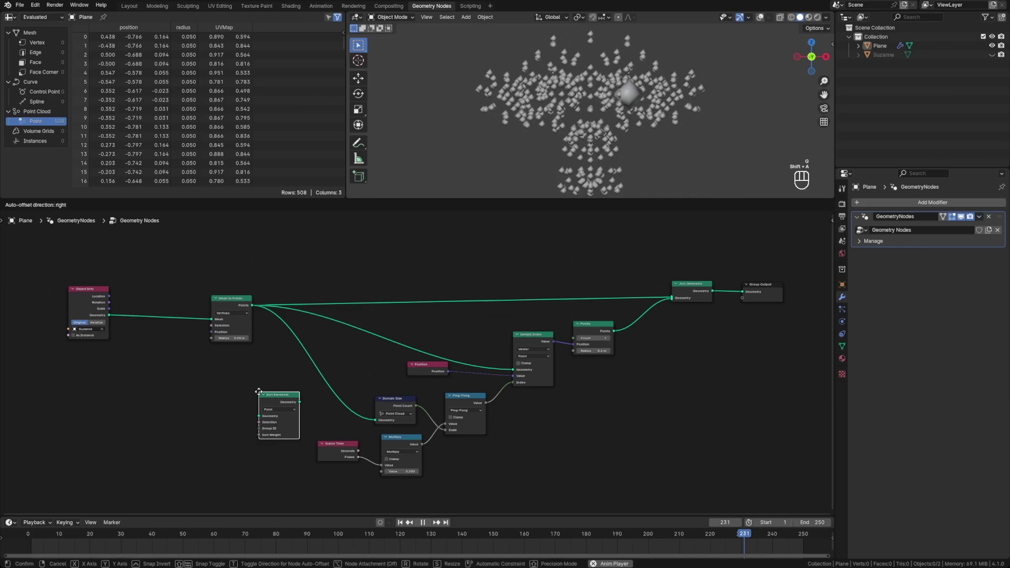
click(326, 217)
scroll(329, 283, up, 2)
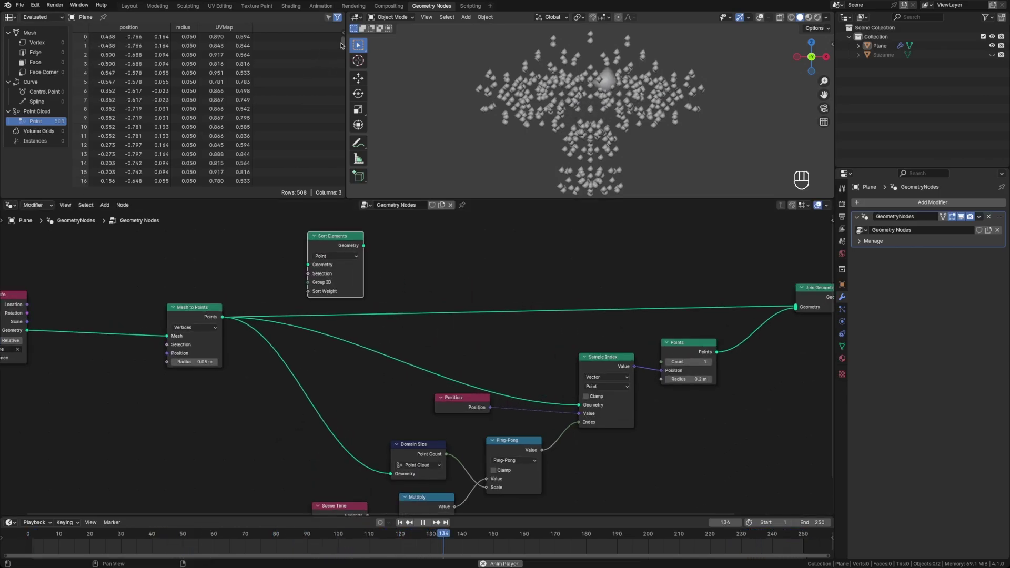
Scroll through the point spreadsheet and view the domain options of the Sort Elements node
drag(342, 46, 343, 118)
scroll(341, 118, up, 15)
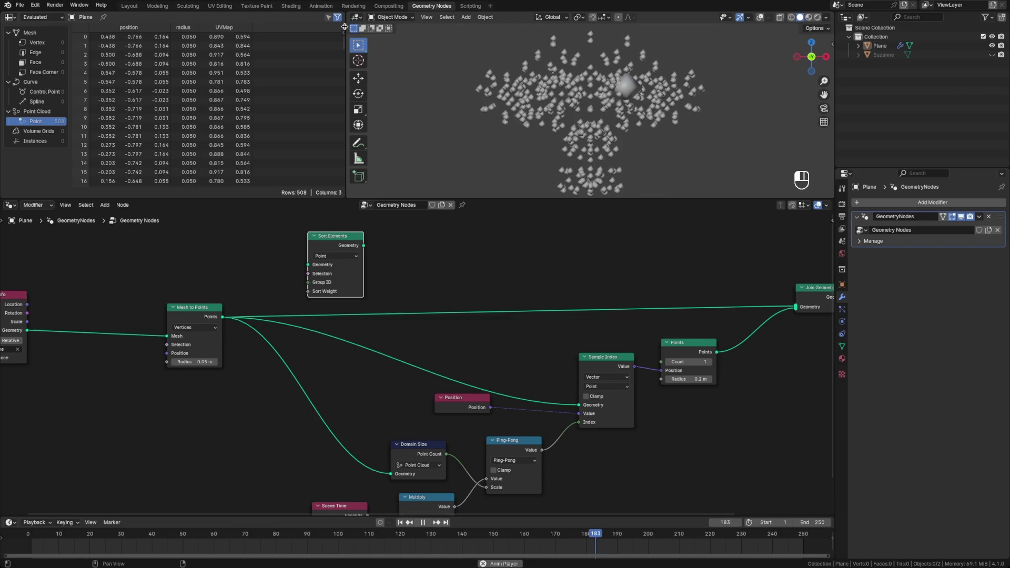
click(328, 254)
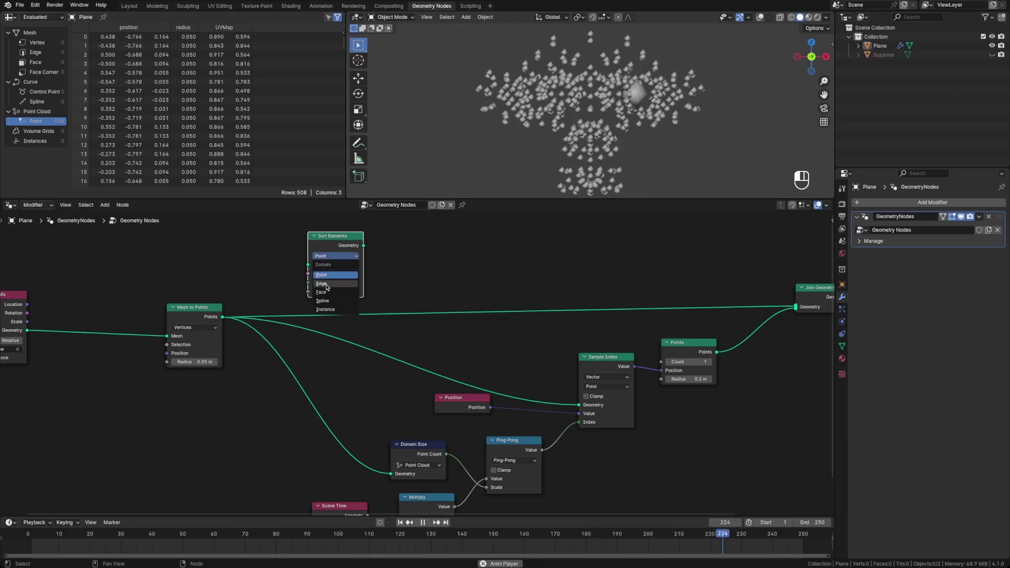
click(257, 268)
Join the Mesh to Points output links in a reroute and insert Sort Elements between Mesh to Points and the reroute
shift+right_drag(268, 296, 265, 340)
key(g)
click(353, 329)
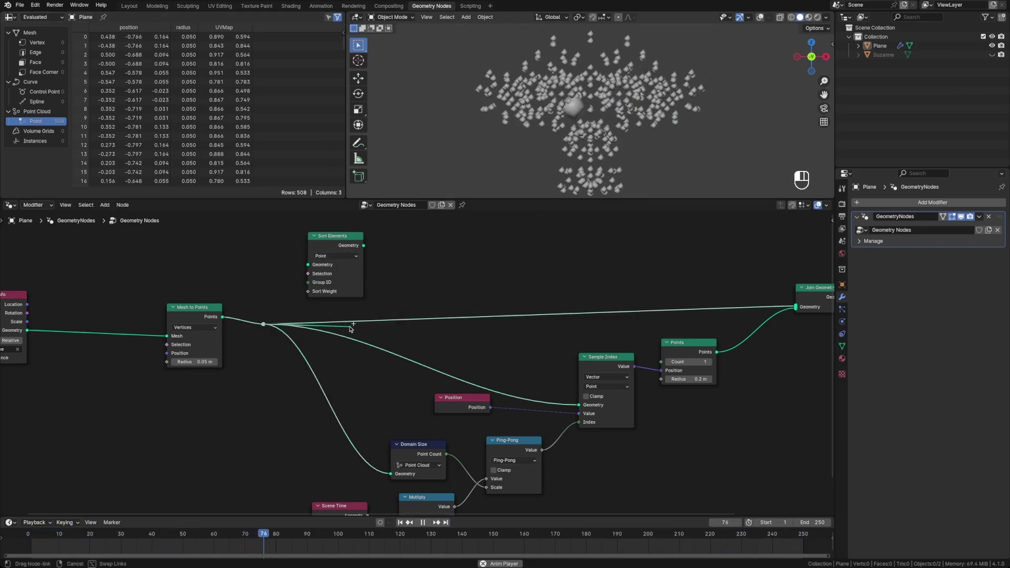
drag(345, 271, 296, 337)
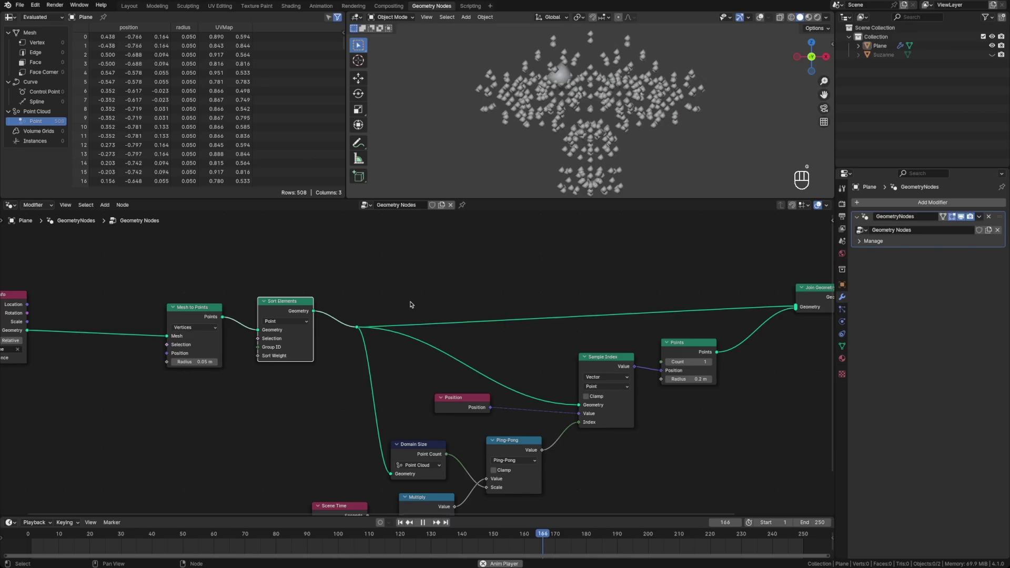
Return the timeline to the first frame and adjust the spacing of the Object Info and Mesh to Points nodes
key(shift+Left)
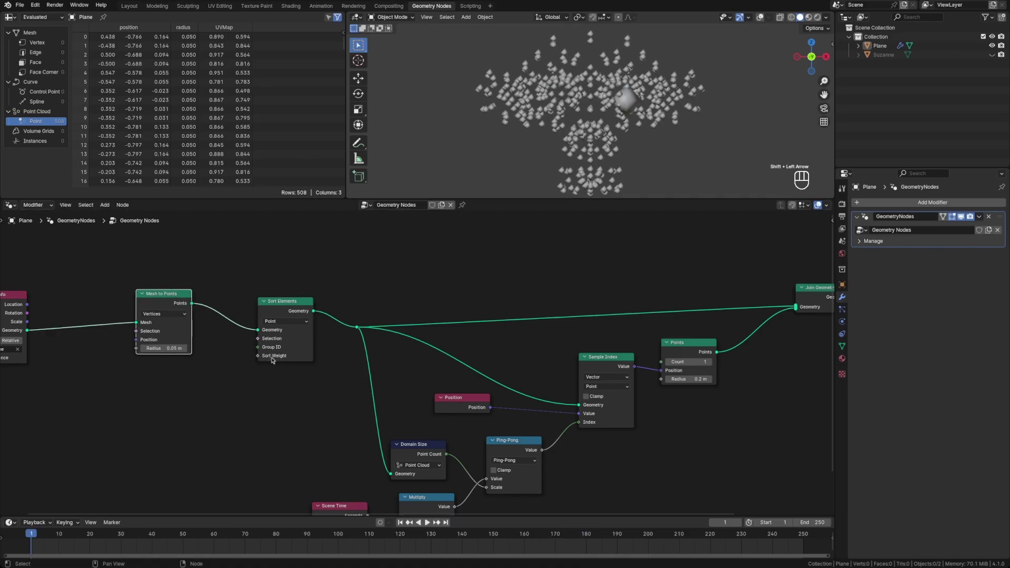
scroll(285, 315, up, 2)
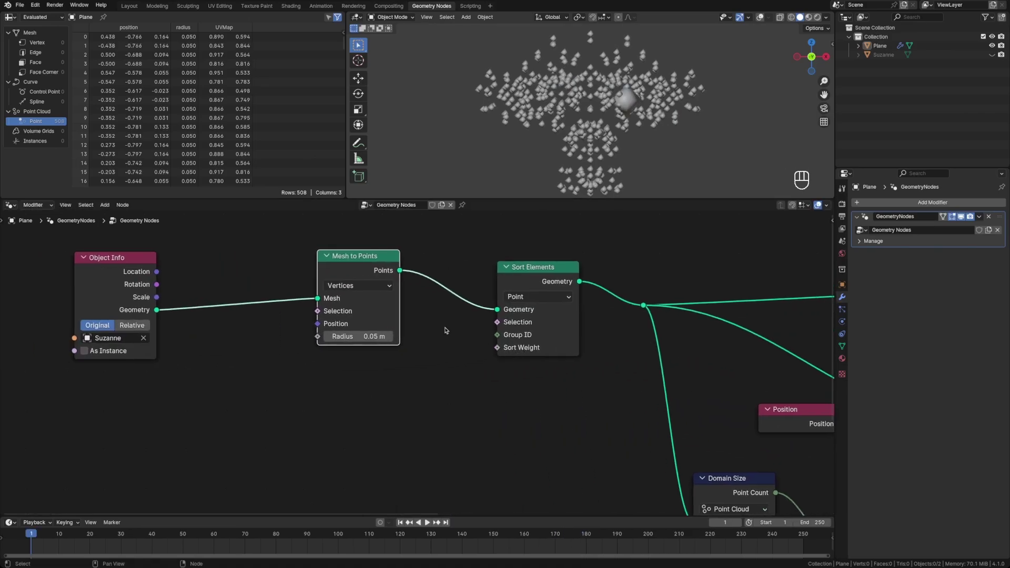
drag(130, 290, 197, 283)
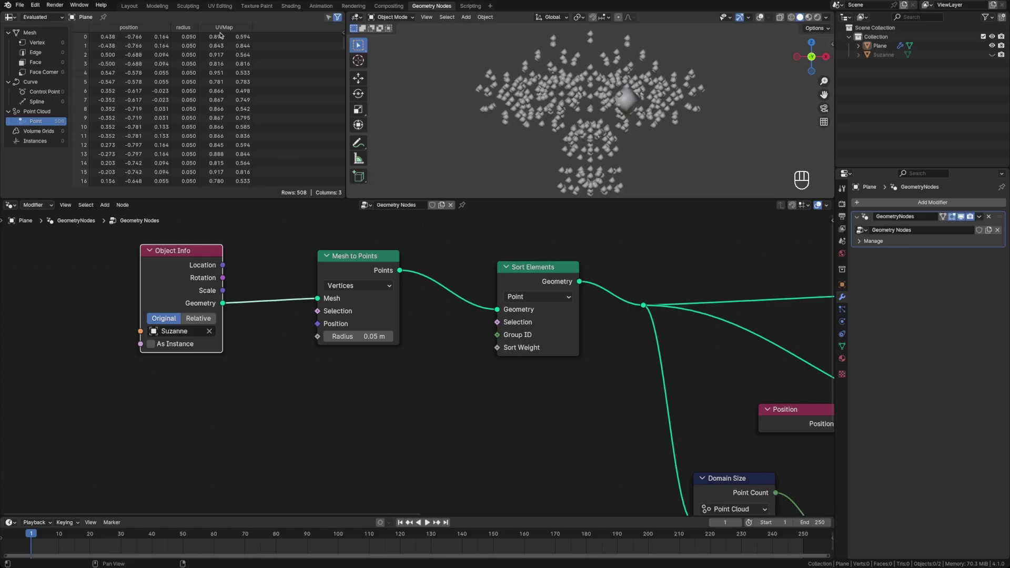
Examine the order of the position values in the point spreadsheet
drag(342, 44, 342, 184)
drag(146, 183, 149, 53)
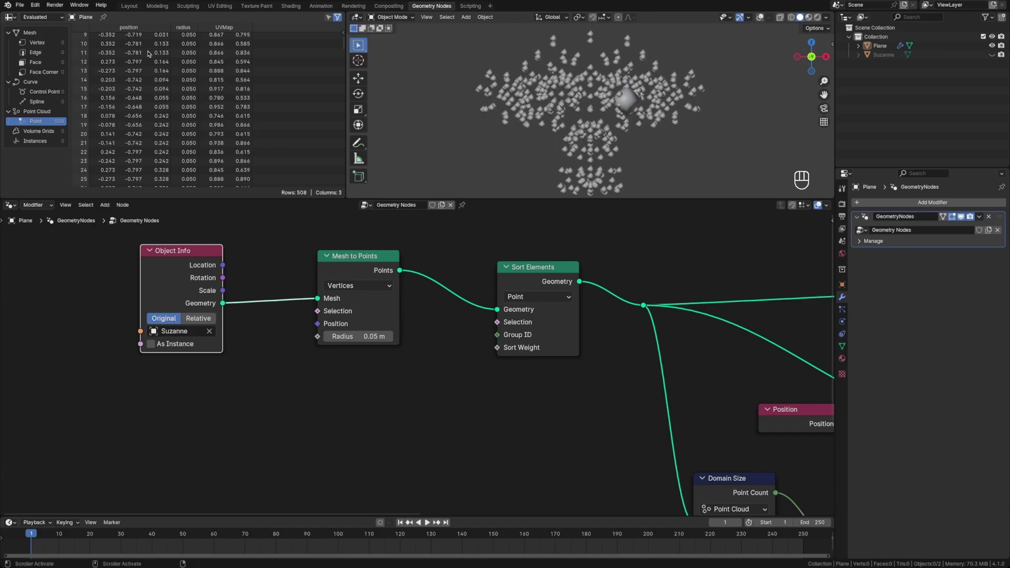
drag(149, 54, 149, 50)
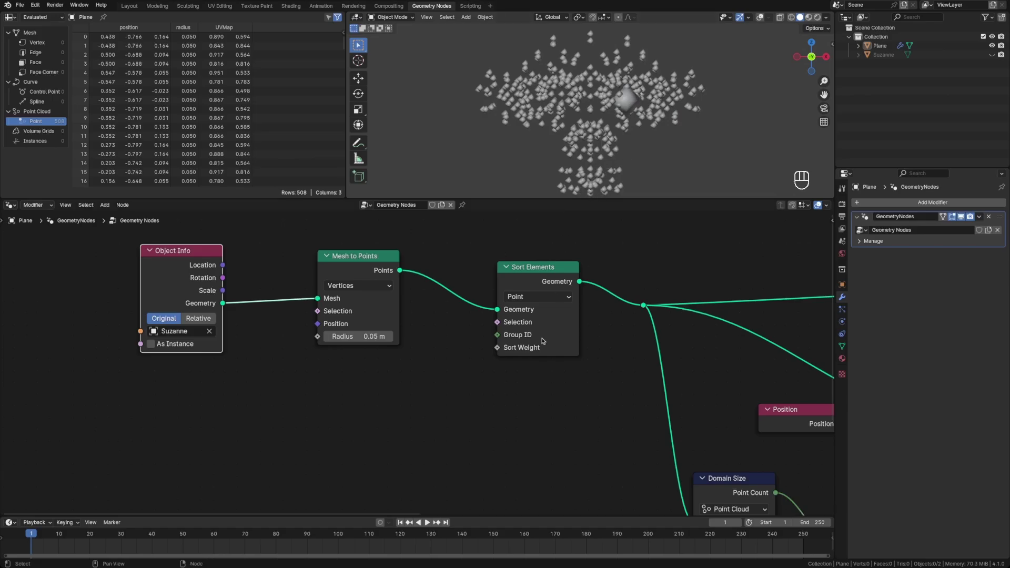
Add a second Position node below the Mesh to Points node
key(shift+a)
text(pos)
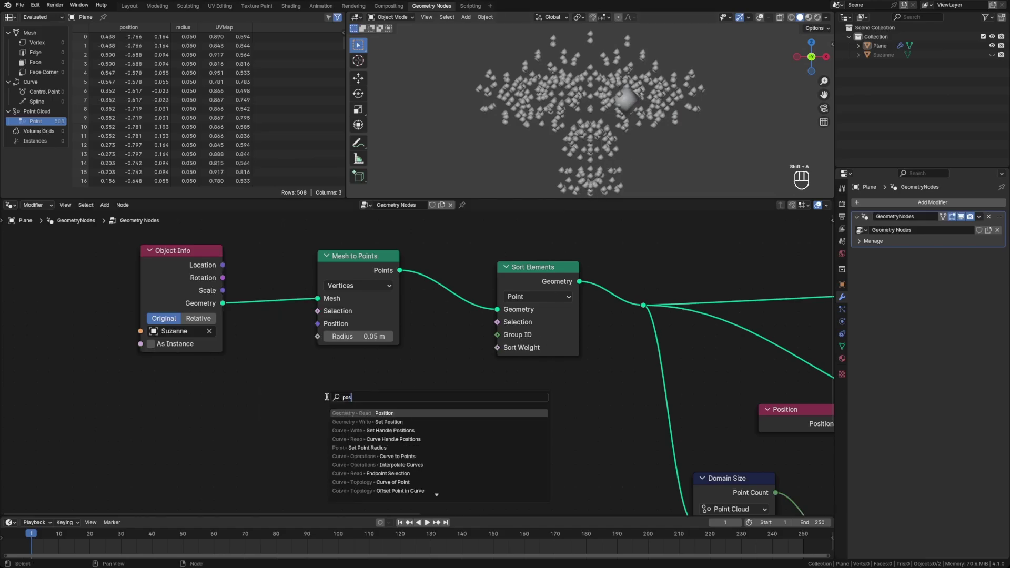
key(Return)
click(265, 400)
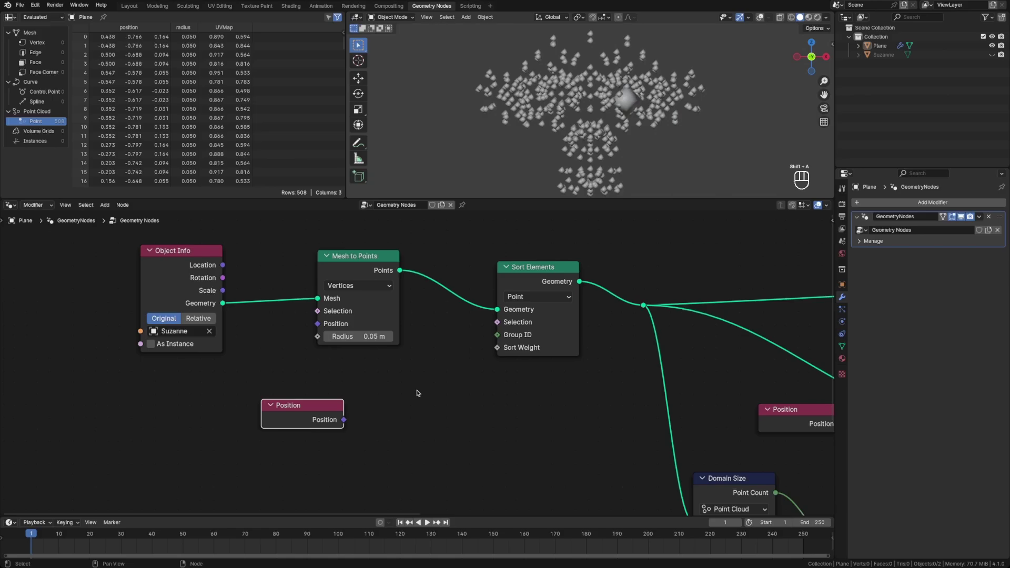
Split the new Position output with a Separate XYZ node and connect its Z output to Sort Weight
drag(344, 421, 377, 411)
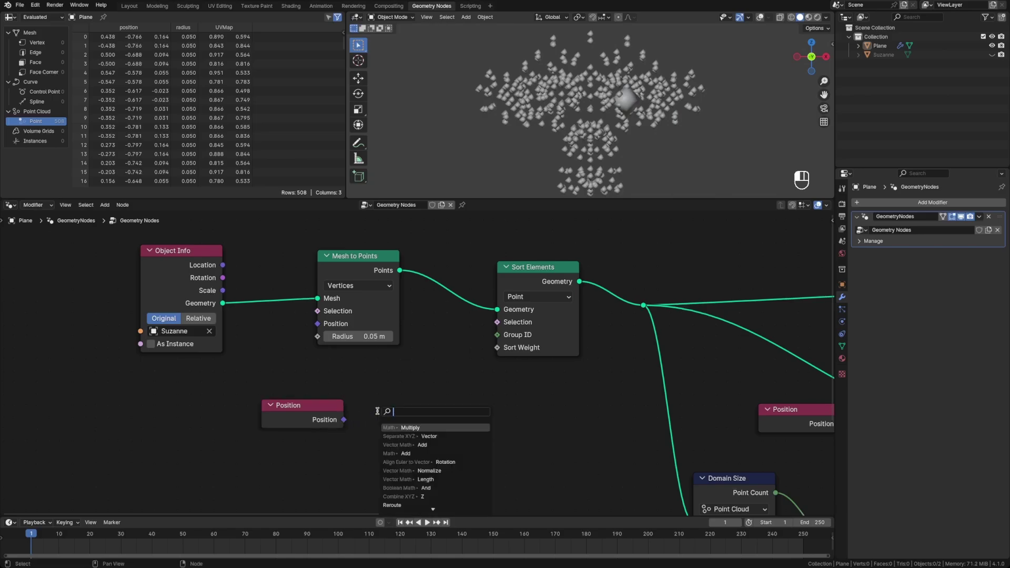
text(sepe)
text(re)
key(BackSpace)
key(BackSpace)
key(BackSpace)
key(BackSpace)
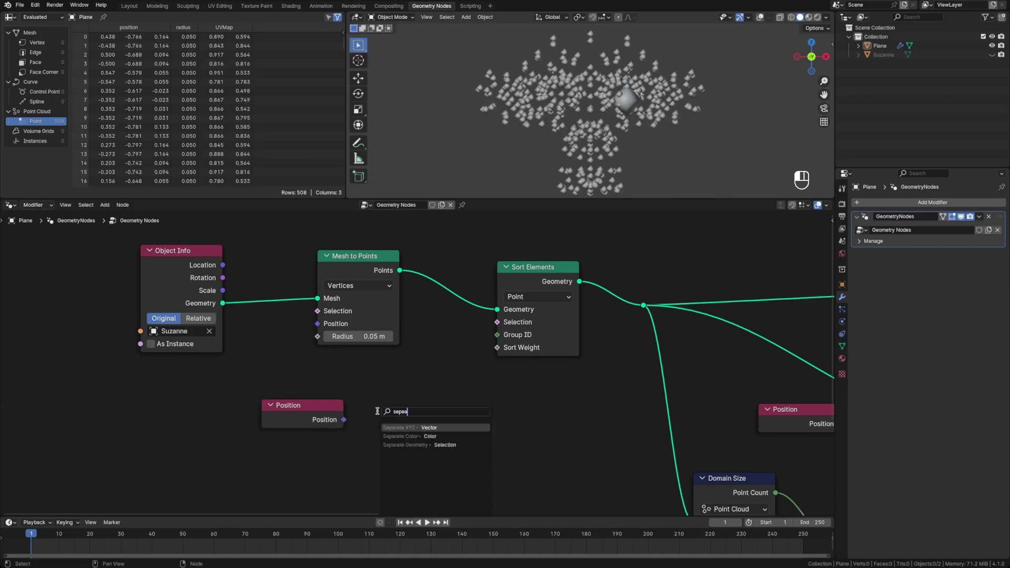
text(pera)
key(Return)
click(363, 406)
drag(446, 431, 496, 348)
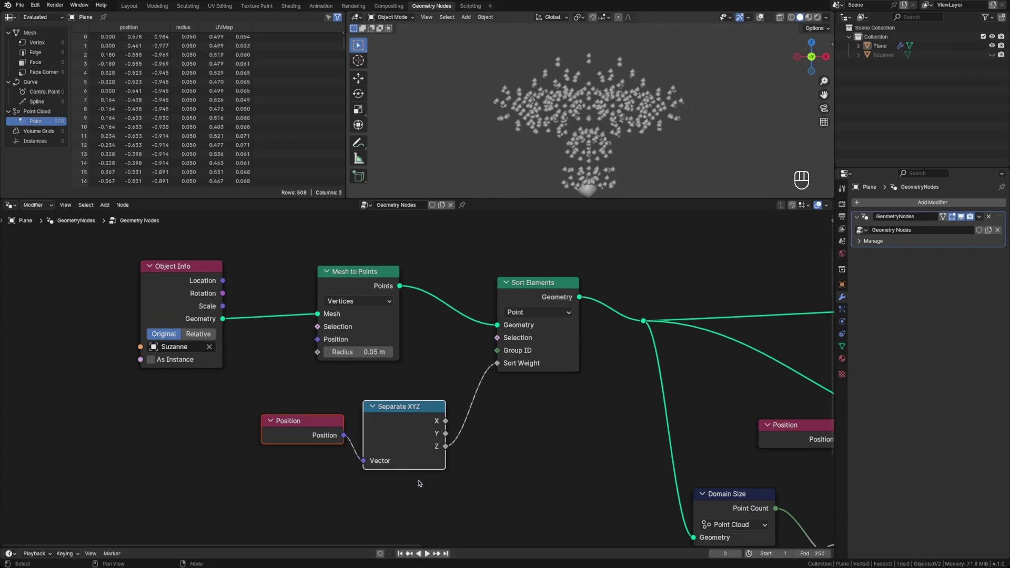
Move the Position and Separate XYZ nodes farther from Sort Elements and play the animation
key(g)
key(g)
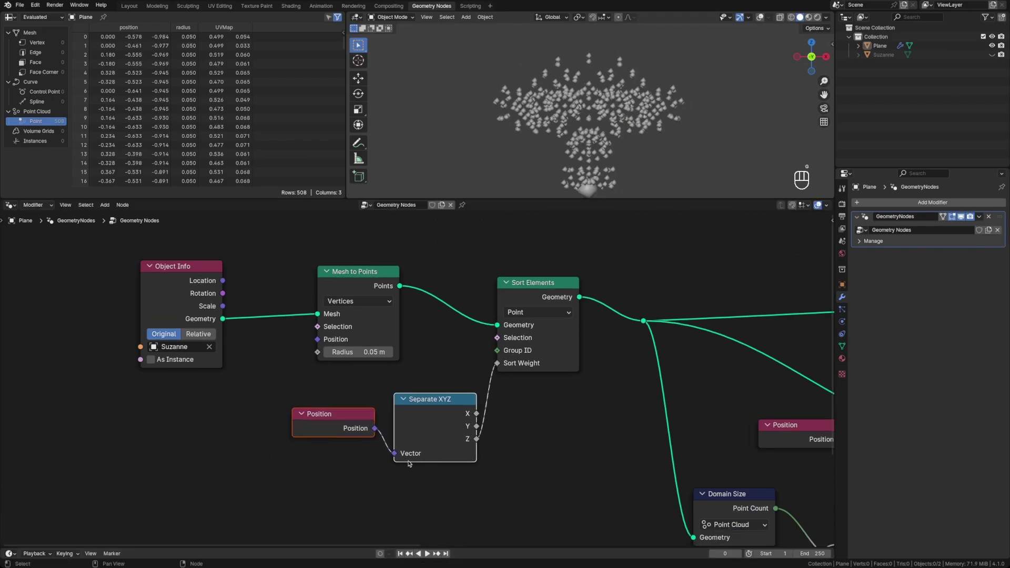
click(382, 481)
click(520, 435)
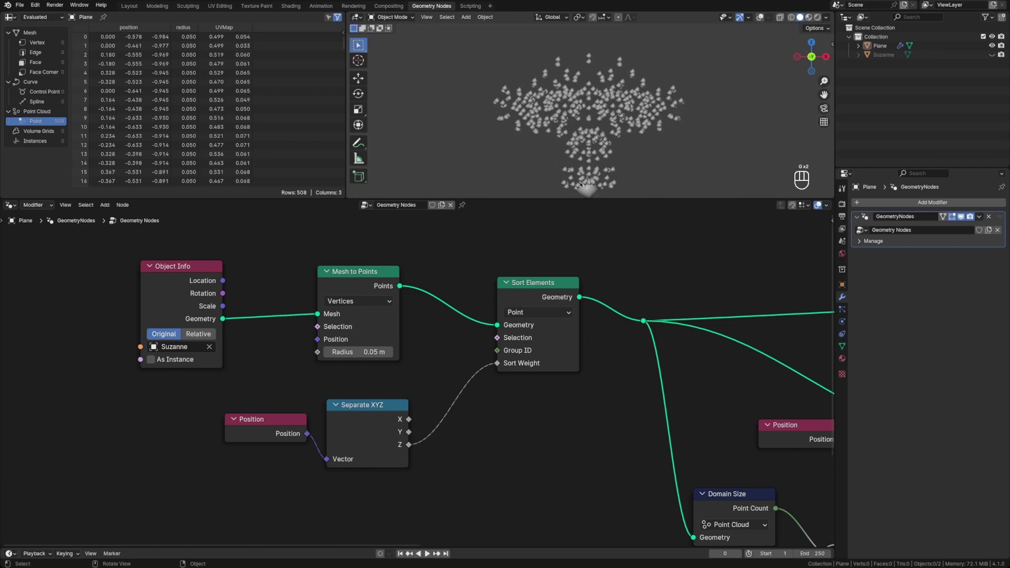
key(space)
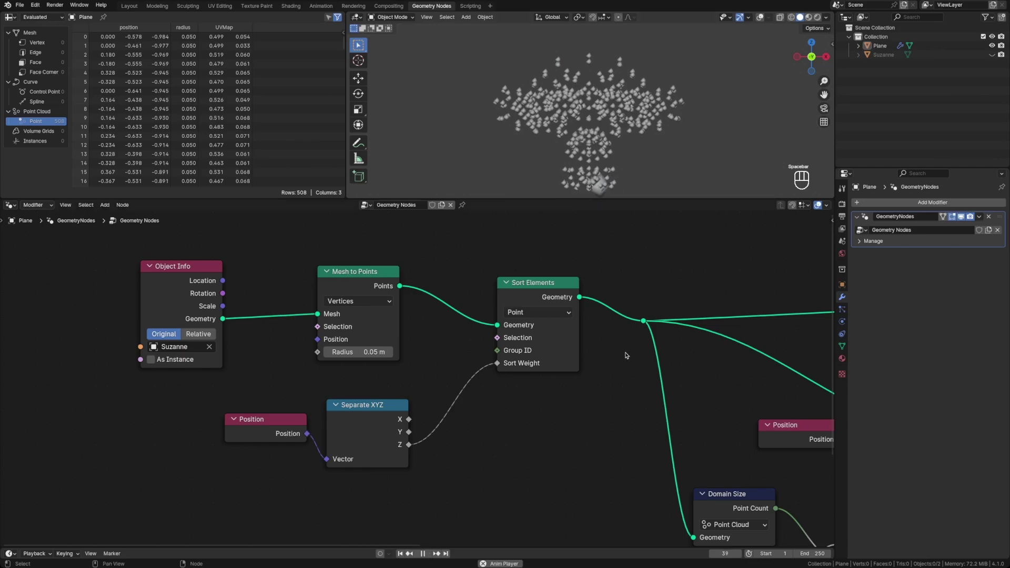
Set the Multiply node's value to 0.8 and save the file
middle_drag(691, 412, 523, 304)
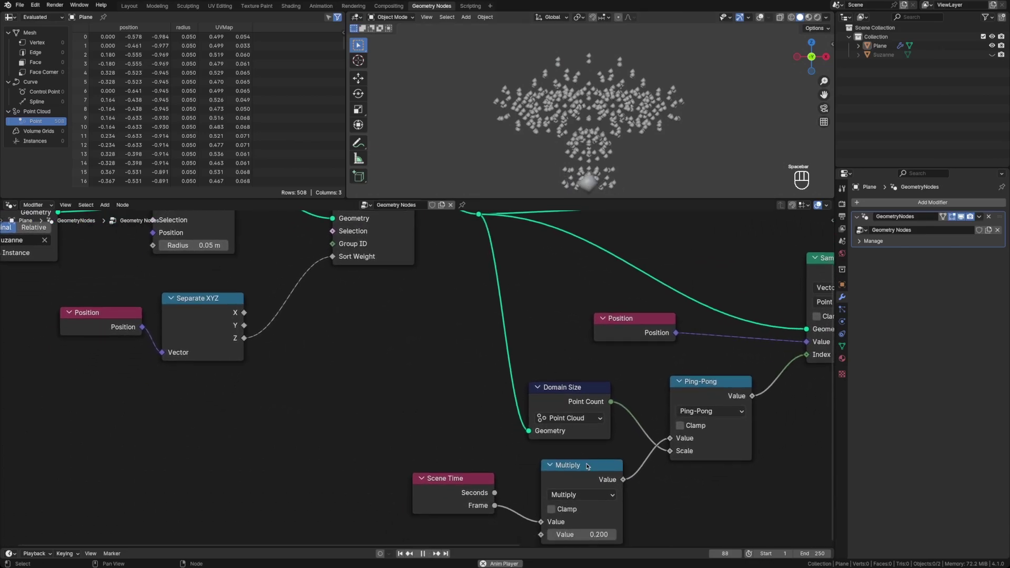
click(581, 535)
text(0.8)
key(Return)
key(super+s)
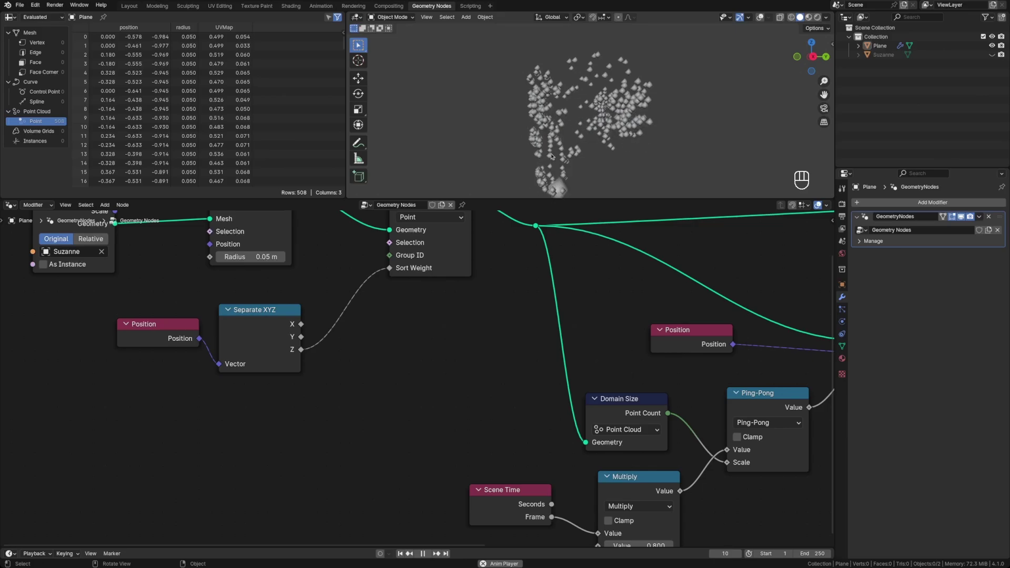
Stop playback and rearrange the Position and Separate XYZ nodes so they line up below Object Info and Mesh to Points
key(space)
drag(147, 302, 284, 371)
key(g)
click(160, 363)
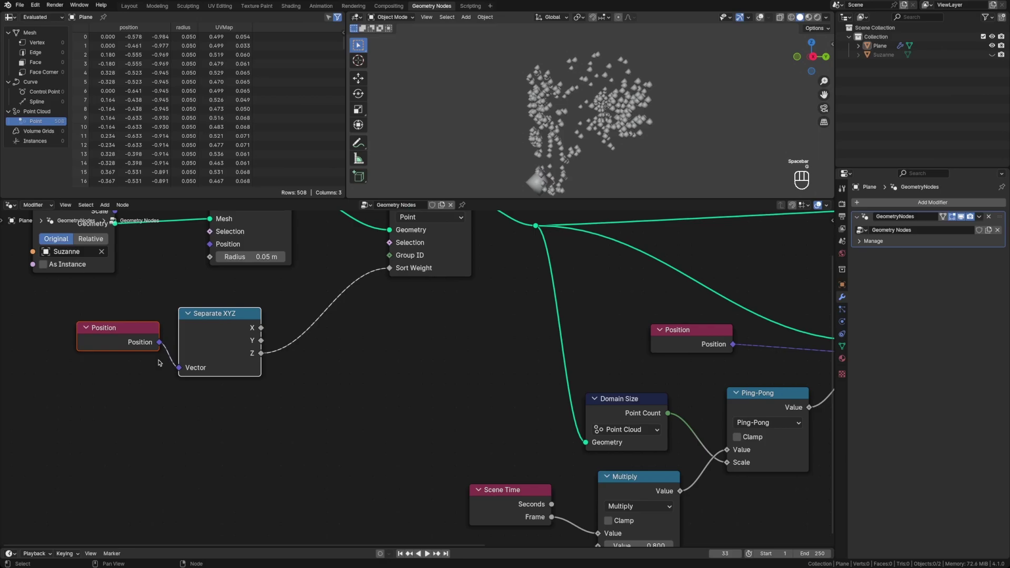
drag(134, 339, 113, 366)
click(129, 368)
click(123, 355)
drag(226, 370, 204, 364)
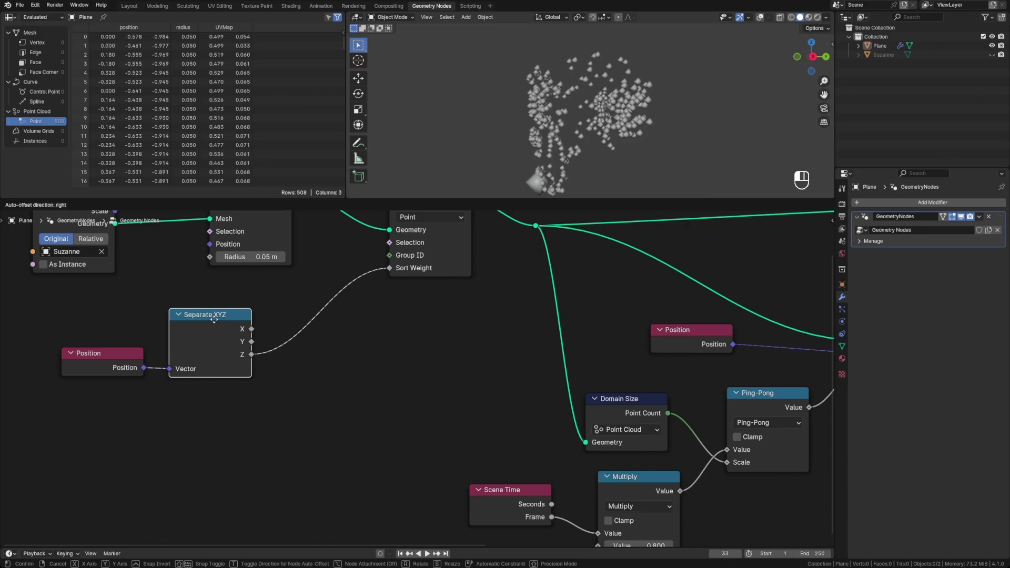
drag(206, 322, 218, 321)
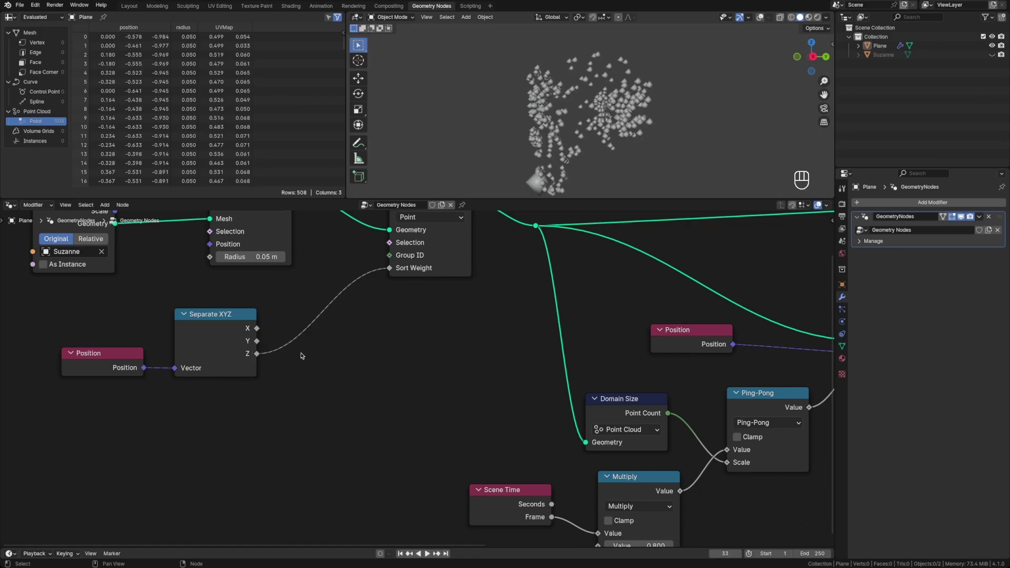
Shift the Position and Separate XYZ nodes aside, add a Math node below, and connect Separate XYZ's Y output to its first Value
click(215, 345)
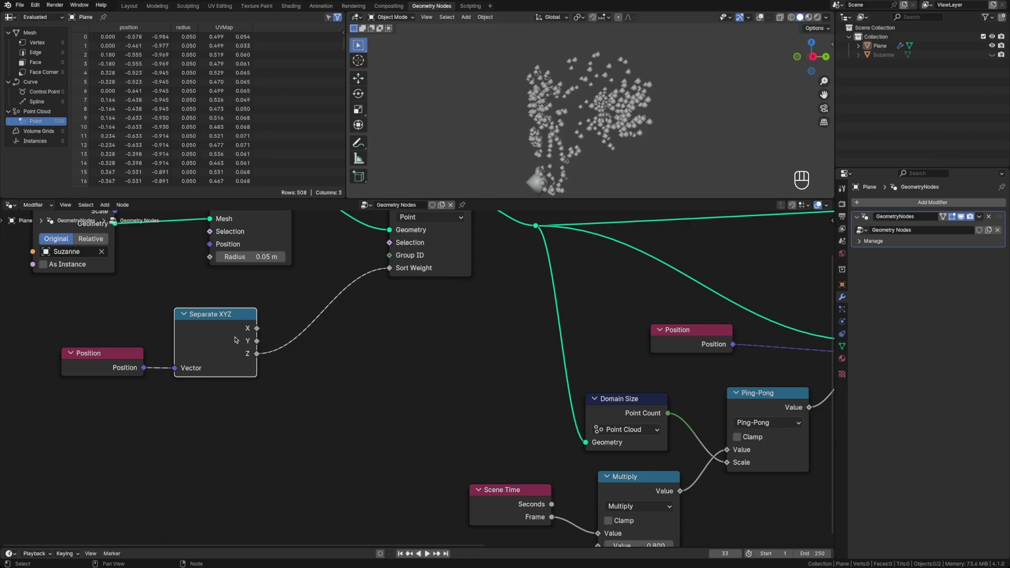
click(273, 338)
click(623, 492)
key(shift+a)
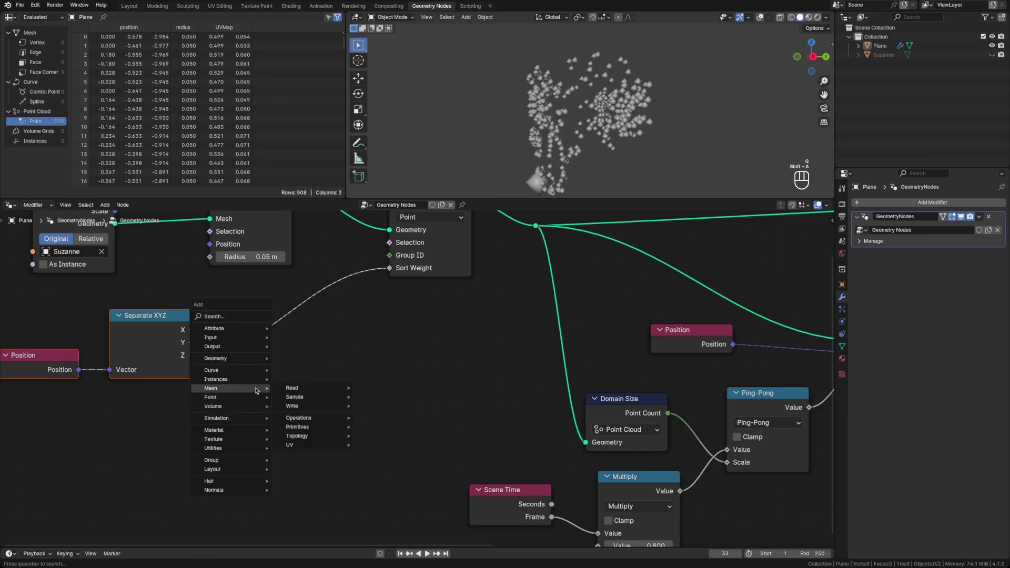
text(math)
key(Return)
click(225, 393)
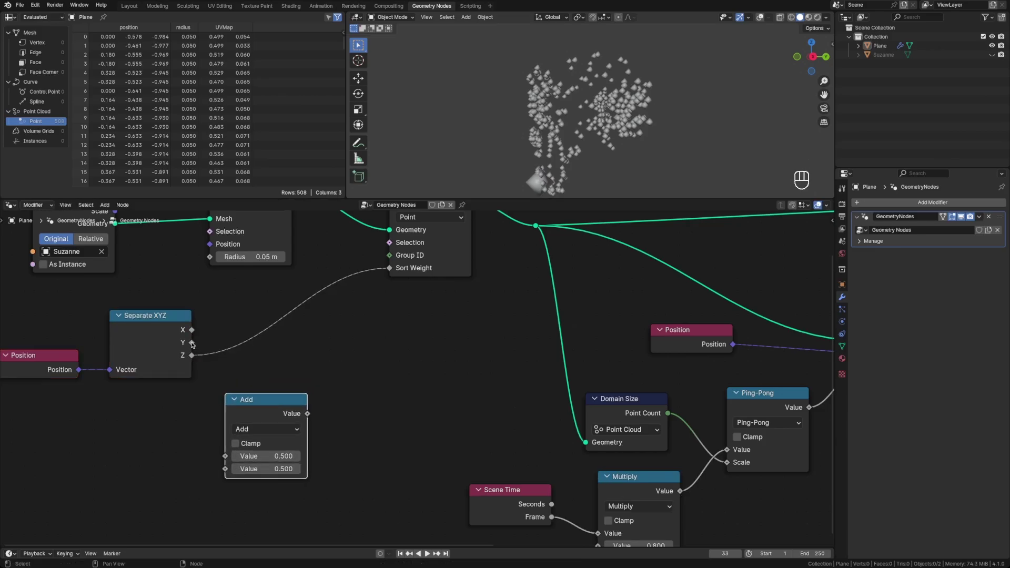
drag(192, 344, 225, 456)
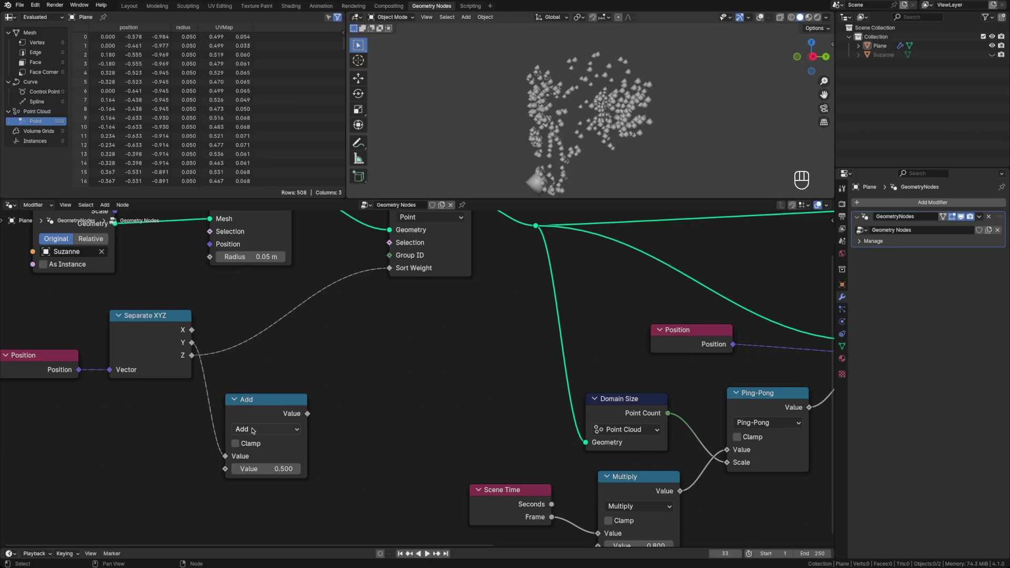
Switch the new Math node's operation to Multiply and set its second value to 0.1
click(253, 431)
click(252, 431)
click(251, 431)
click(249, 313)
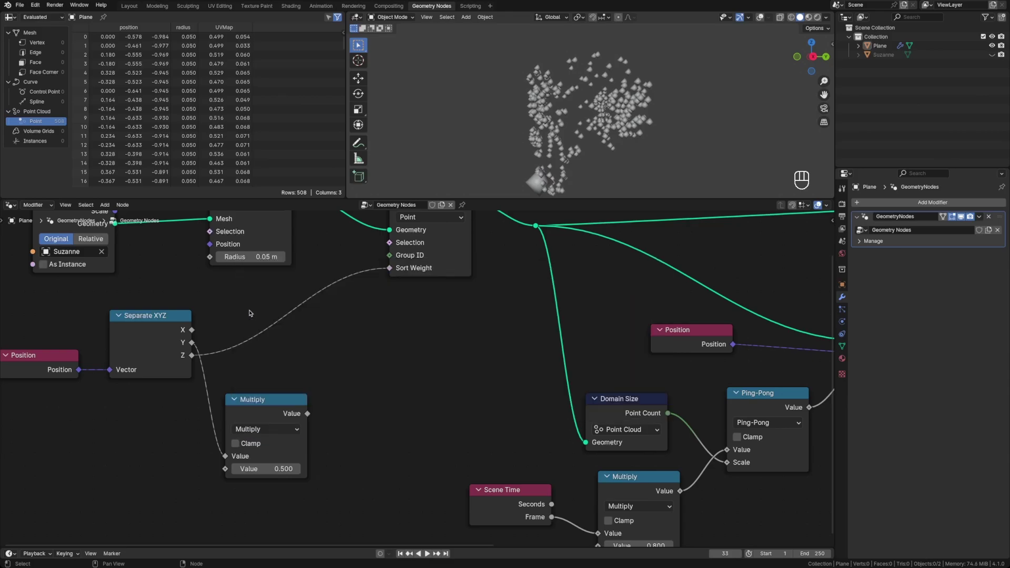
click(254, 468)
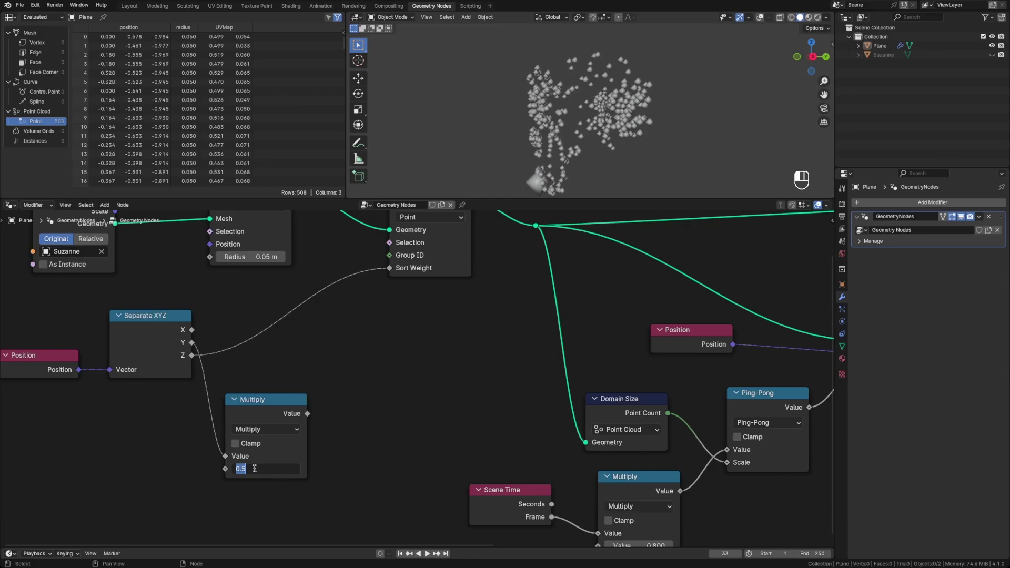
text(0.1)
key(Return)
Make room beside Sort Elements and insert a duplicate of the Multiply node into the Z link to Sort Weight
drag(451, 258, 489, 280)
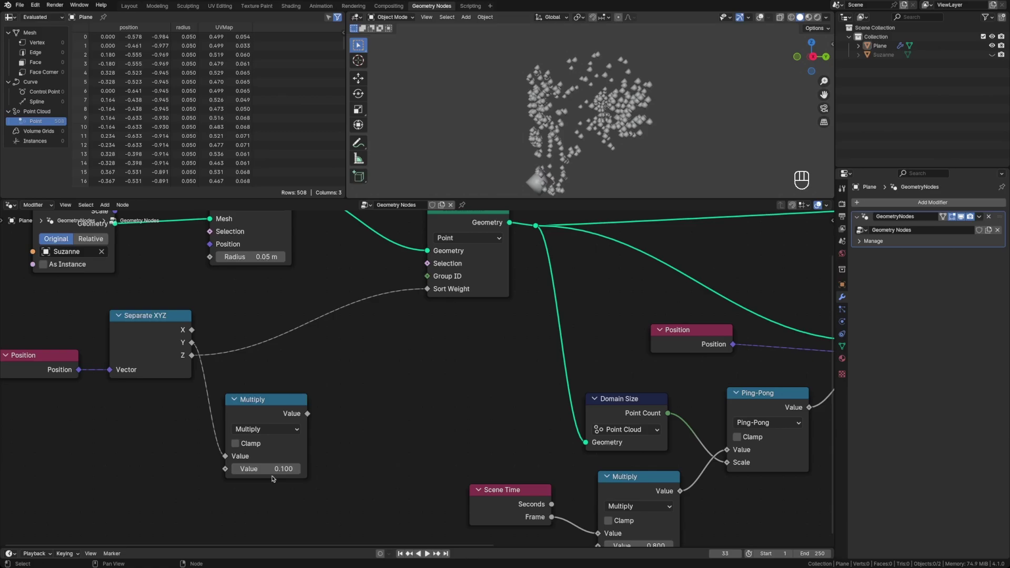
drag(268, 414, 265, 415)
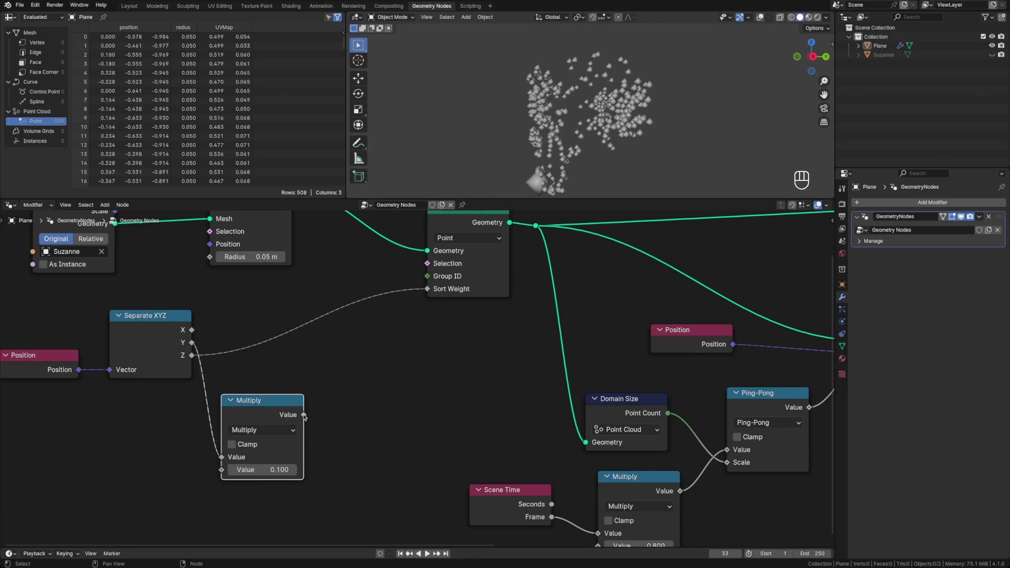
key(shift+d)
click(354, 308)
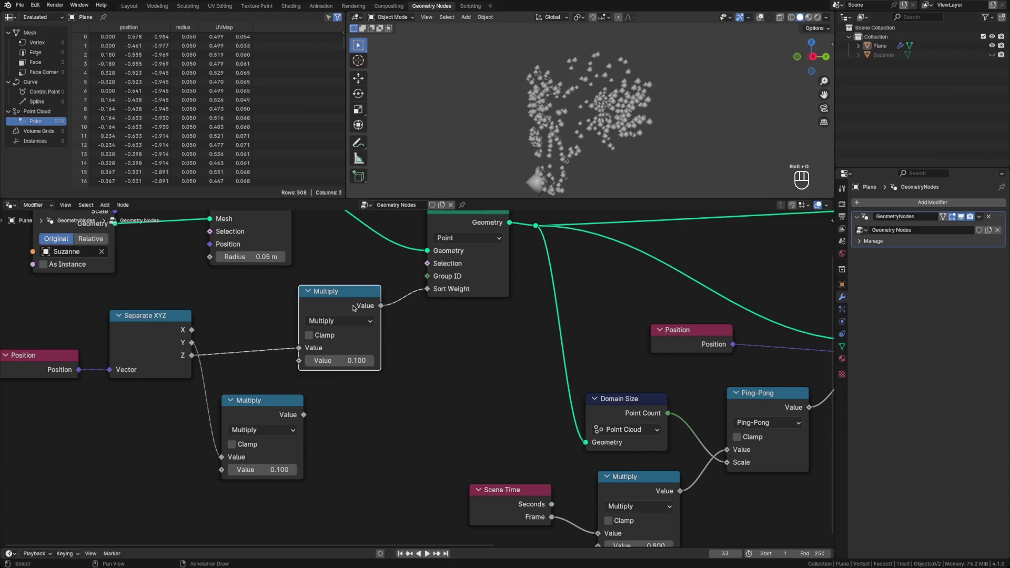
Set the duplicate to Add with the Multiply result as its second value, and play the animation from the first frame
click(340, 321)
click(332, 353)
drag(284, 405, 299, 360)
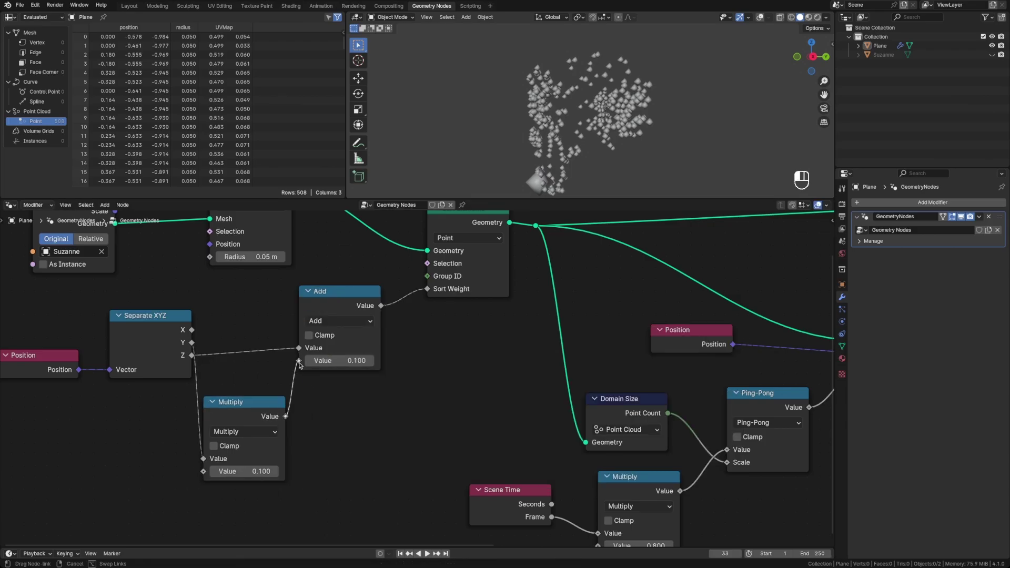
key(shift+Left)
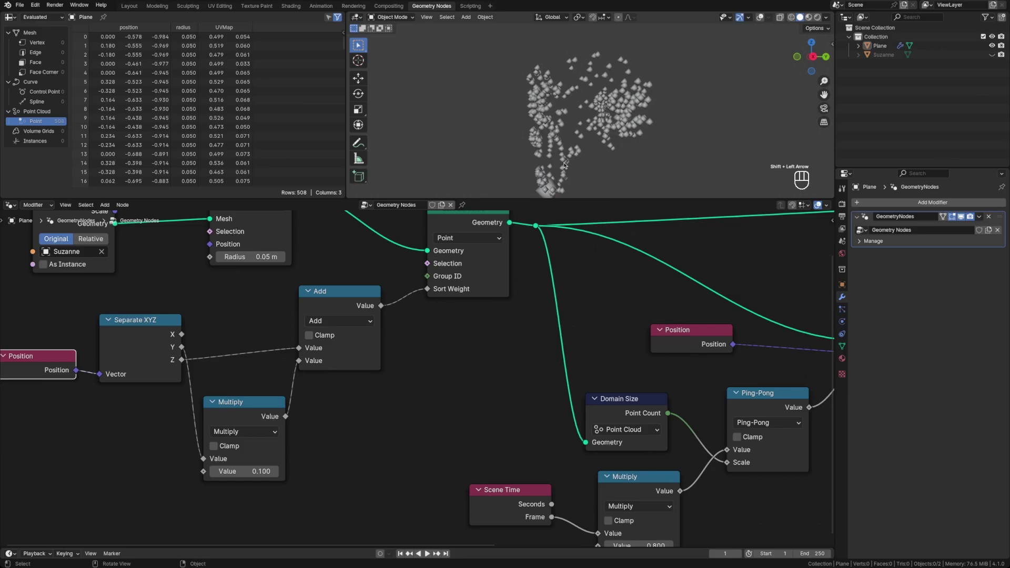
key(space)
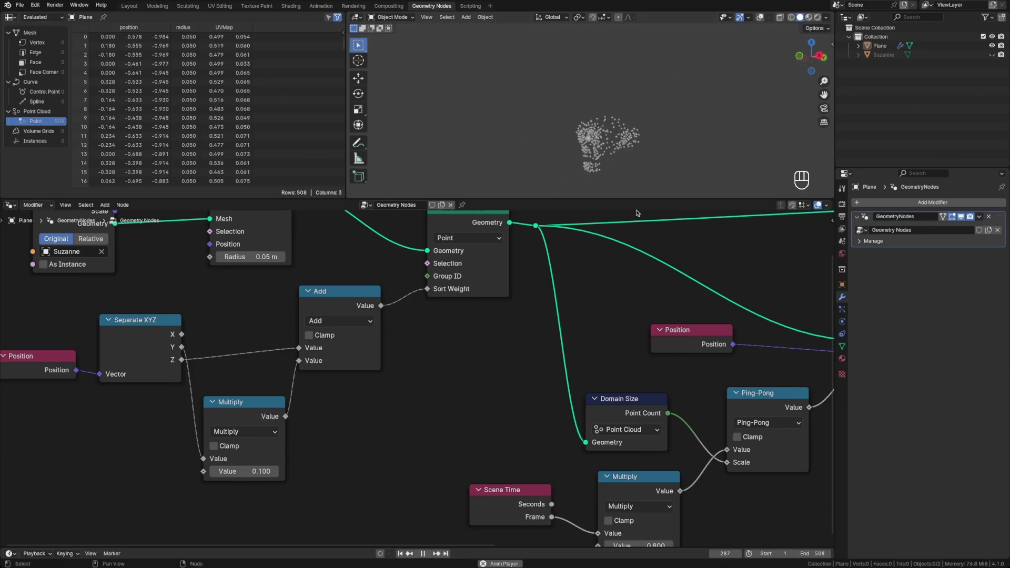
Insert a Delete Geometry node into the link between Sort Elements and Join Geometry, and place it above the other nodes
middle_drag(712, 289, 492, 316)
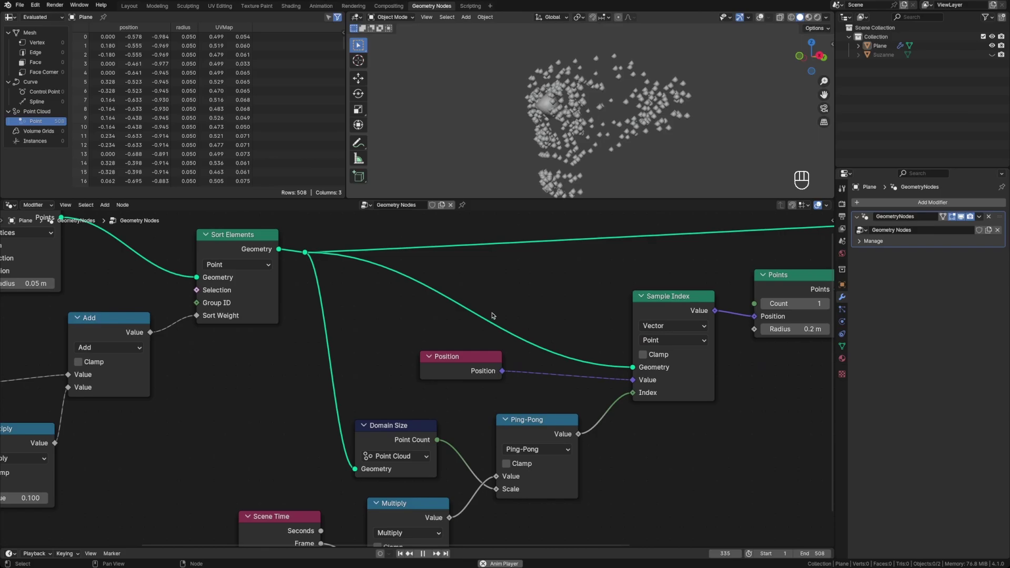
scroll(492, 315, down, 4)
key(shift+a)
mouse_move(525, 269)
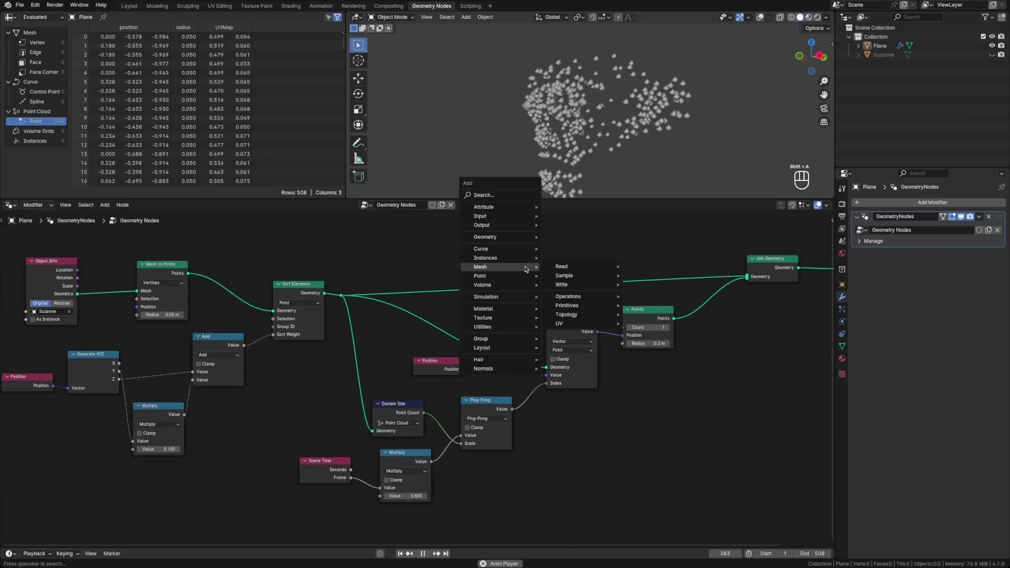
text(dele)
key(Return)
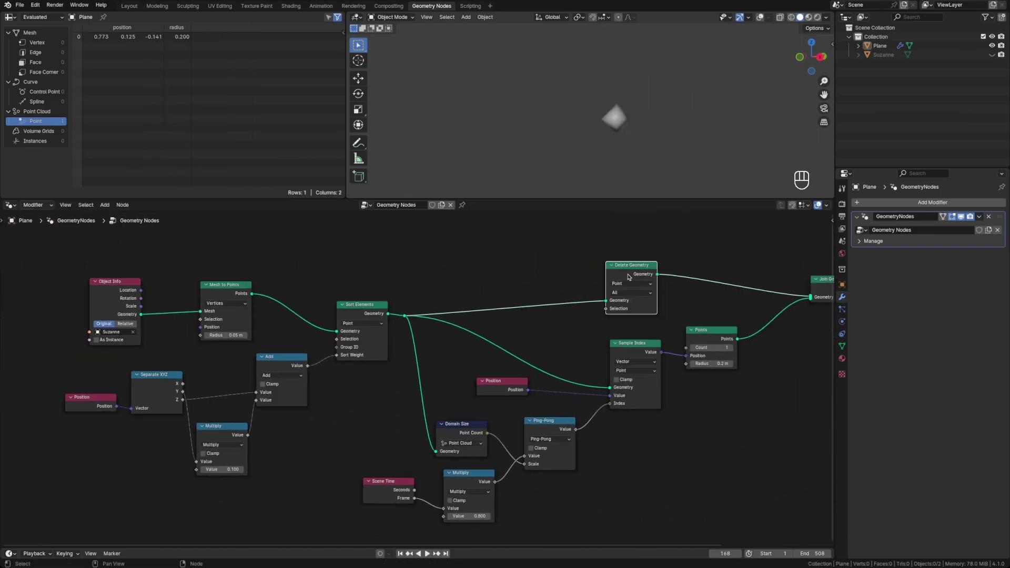
drag(628, 276, 650, 250)
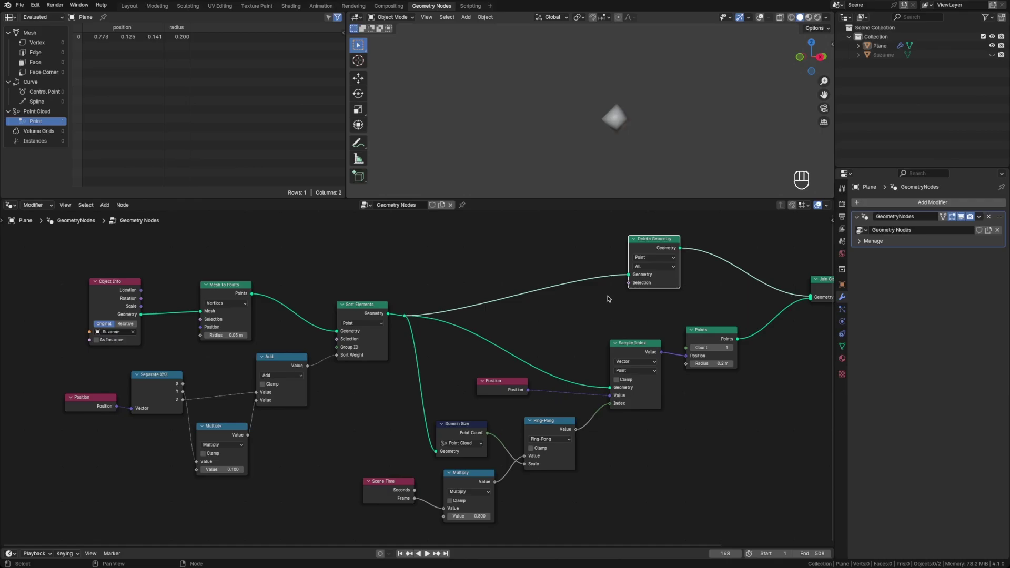
Add a Compare node and connect its Result to Delete Geometry's Selection, positioning both nodes above Sample Index
click(571, 312)
key(shift+a)
text(comparae)
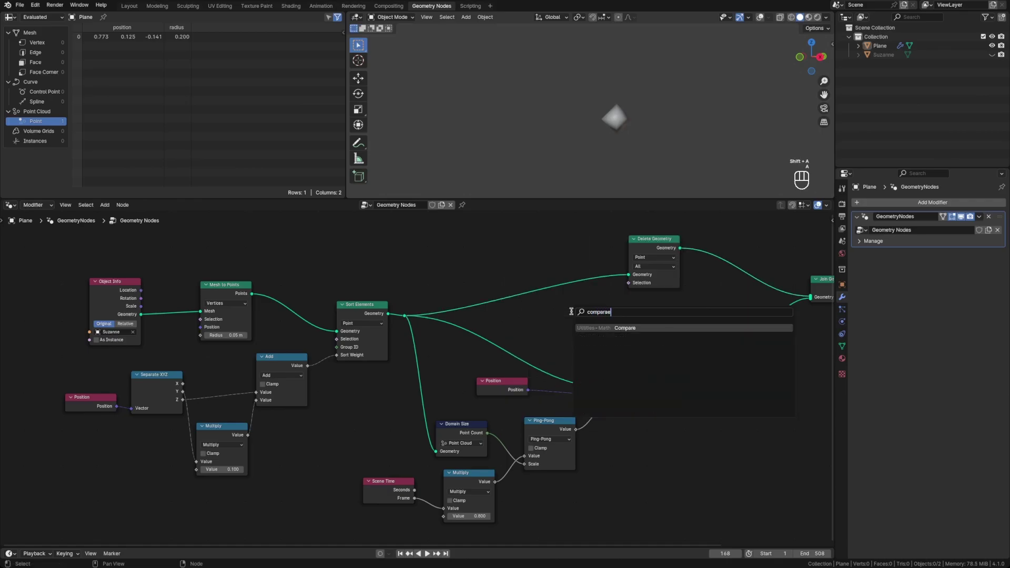
key(Return)
click(550, 295)
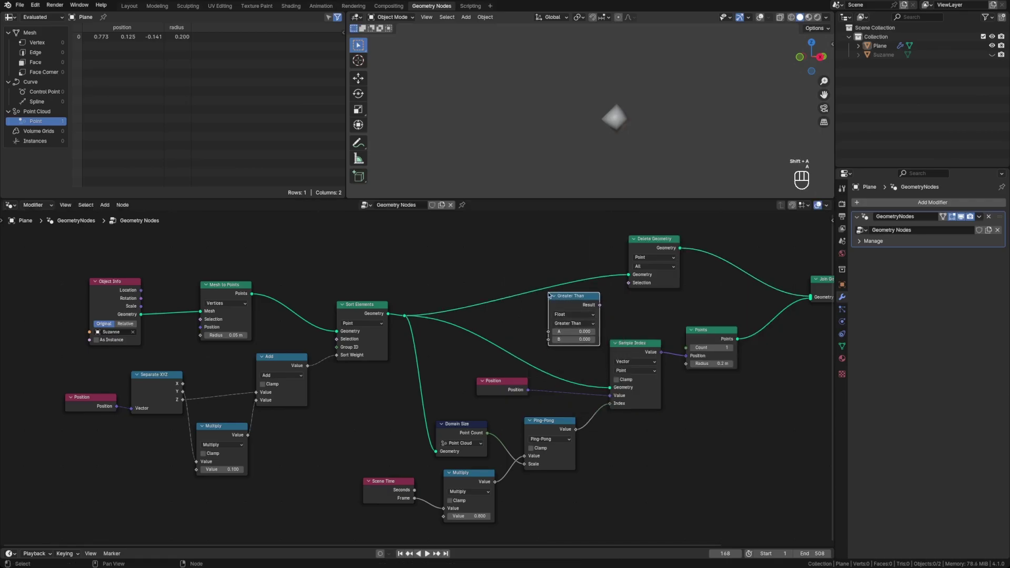
drag(599, 304, 628, 283)
drag(652, 239, 679, 220)
drag(580, 305, 609, 285)
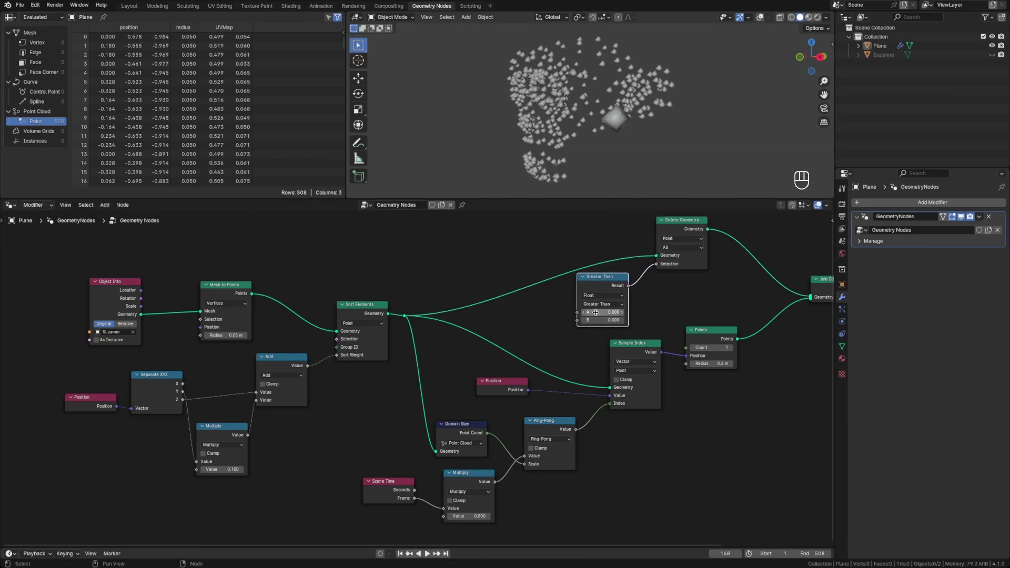
Set the Compare node's data type to Integer and connect the Ping-Pong Value output to its B input
drag(577, 429, 581, 400)
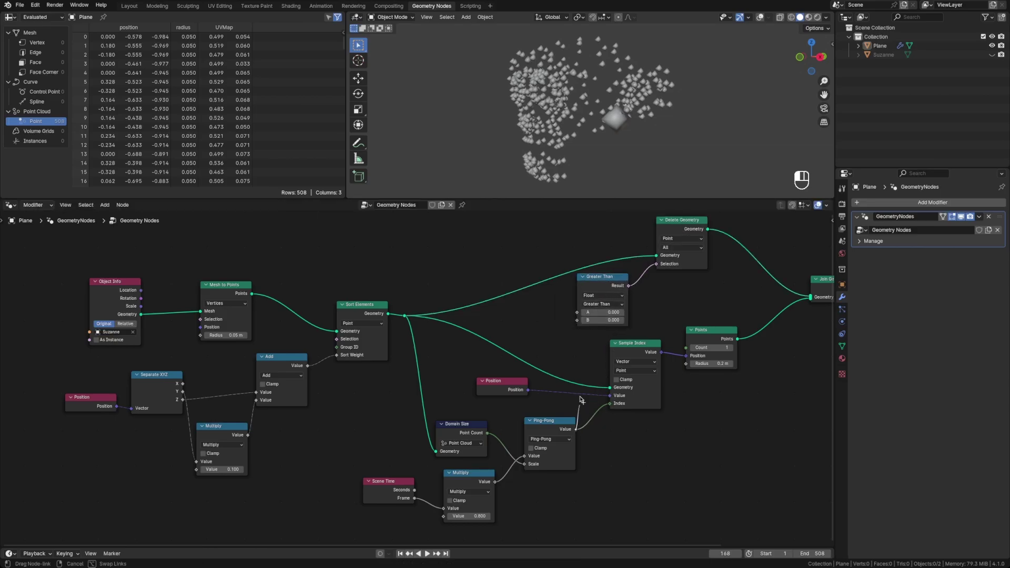
drag(563, 331, 576, 320)
drag(594, 299, 596, 300)
click(599, 295)
click(599, 320)
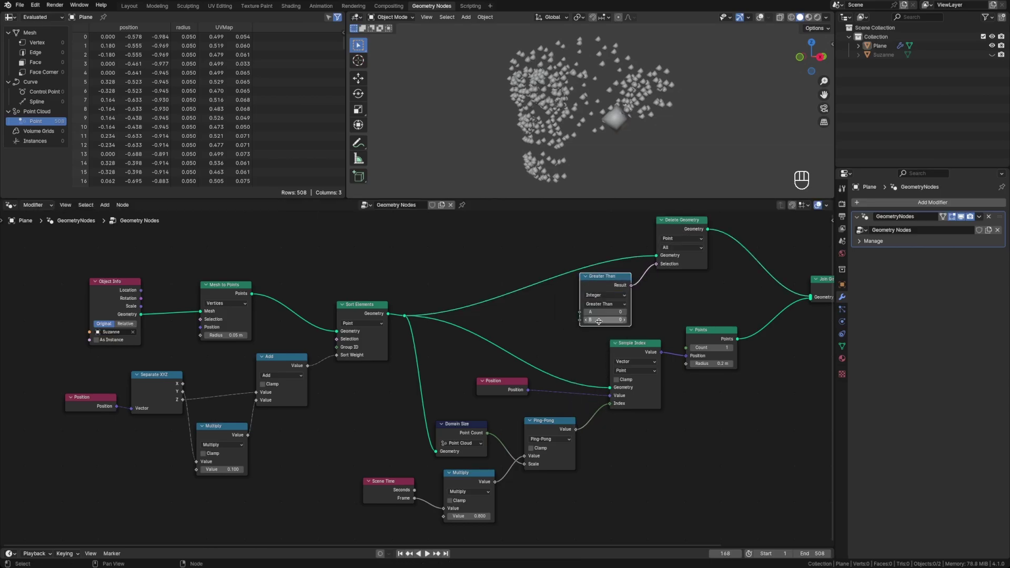
click(552, 323)
drag(575, 429, 580, 319)
Add an Index node and connect it to the Compare node's A input
key(shift+a)
text(index)
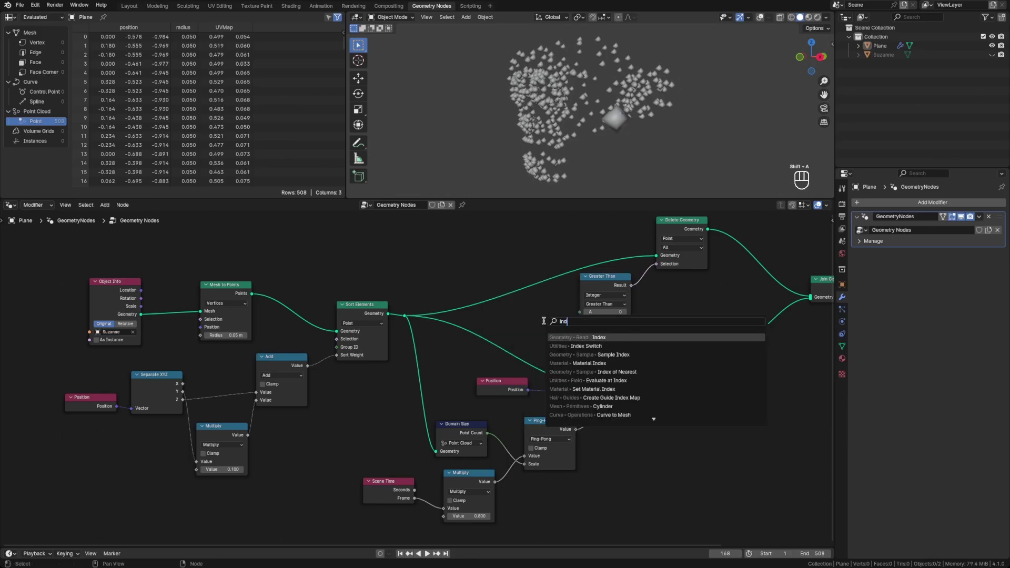
key(Return)
click(507, 306)
drag(558, 318, 579, 311)
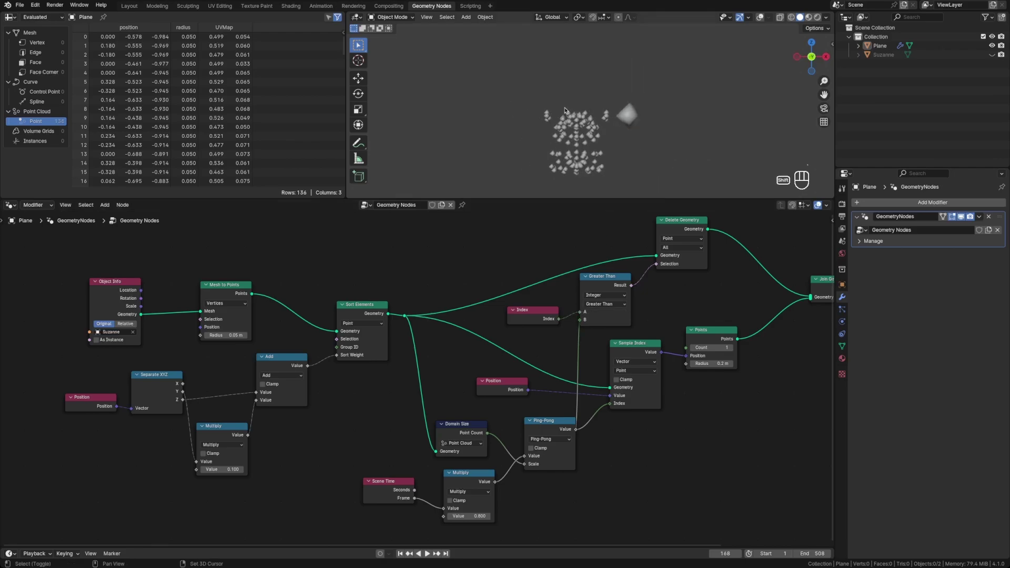
Play the animation from the first frame and examine the point build-up from the front and at an angle
key(shift+Left)
key(space)
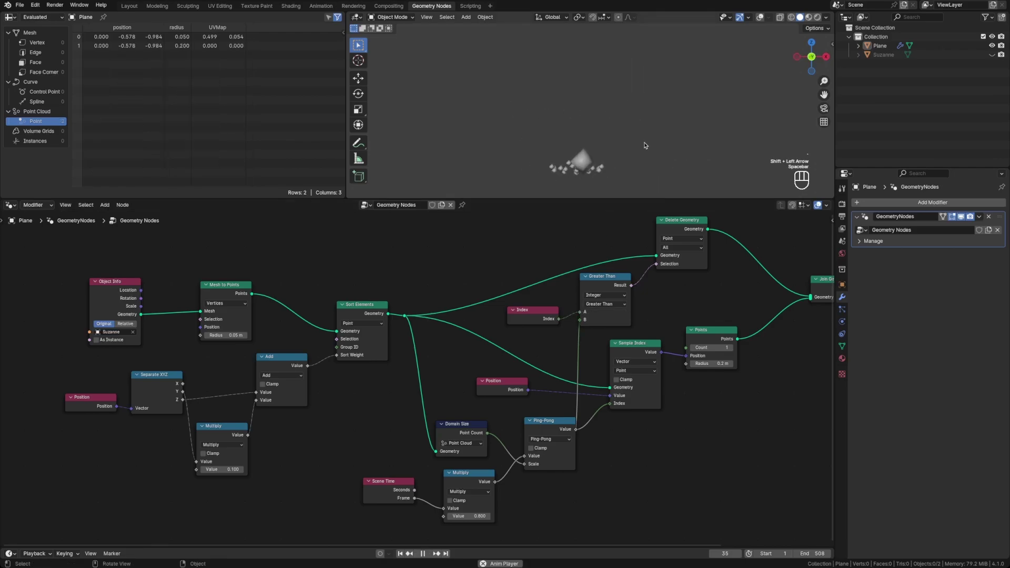
middle_drag(640, 154, 577, 134)
key(grave)
click(523, 101)
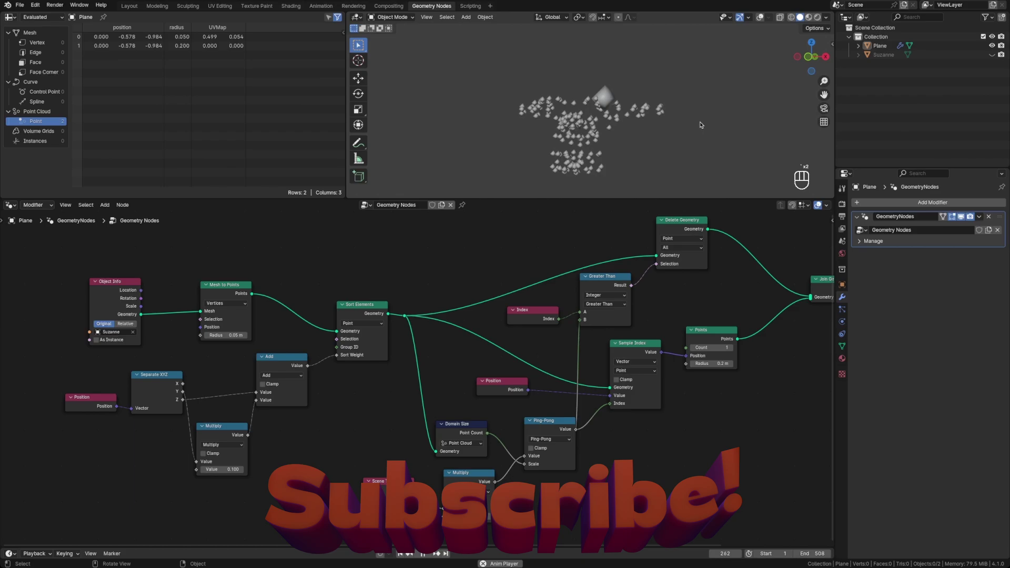
middle_drag(701, 126, 599, 116)
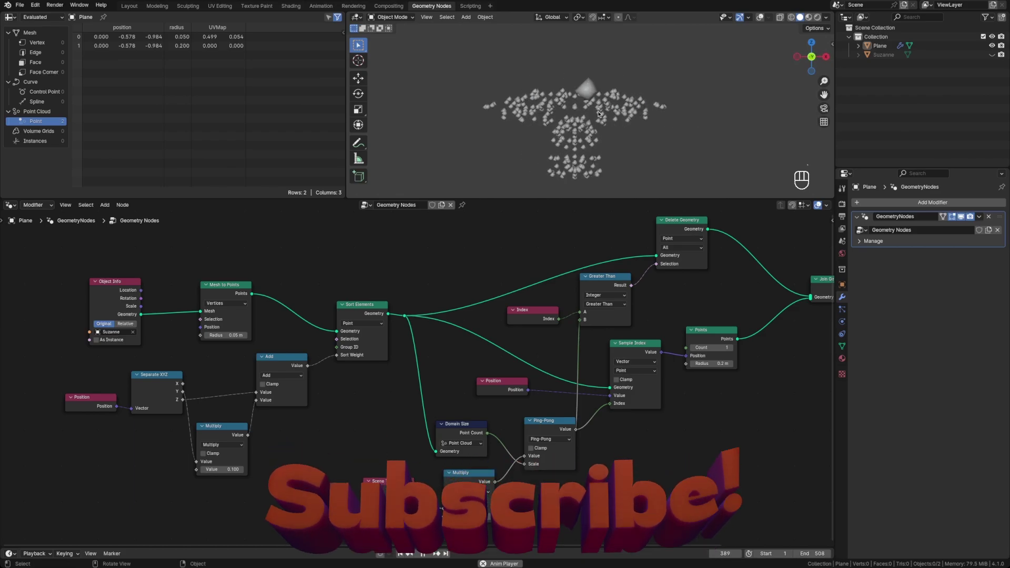
Mute the Sort Elements node to compare the unsorted point order during playback, and unmute it again
click(366, 315)
key(m)
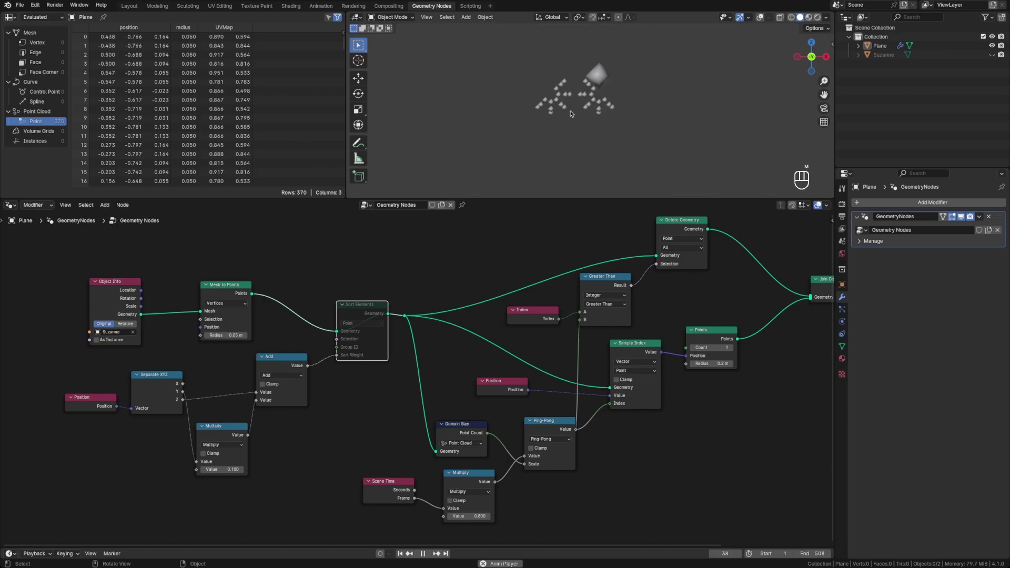
mouse_move(587, 138)
middle_down()
mouse_move(565, 139)
mouse_move(596, 139)
middle_up()
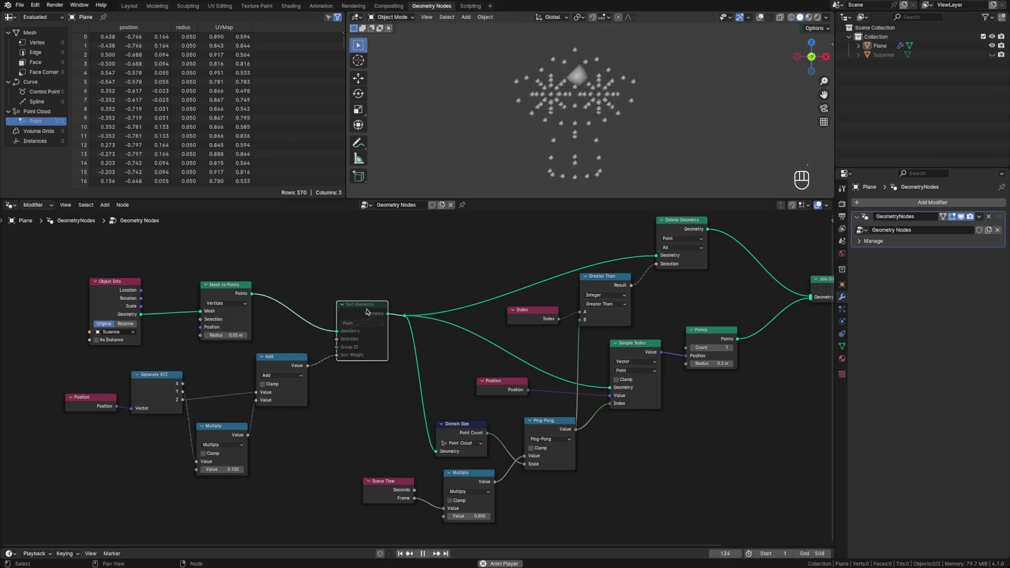
key(m)
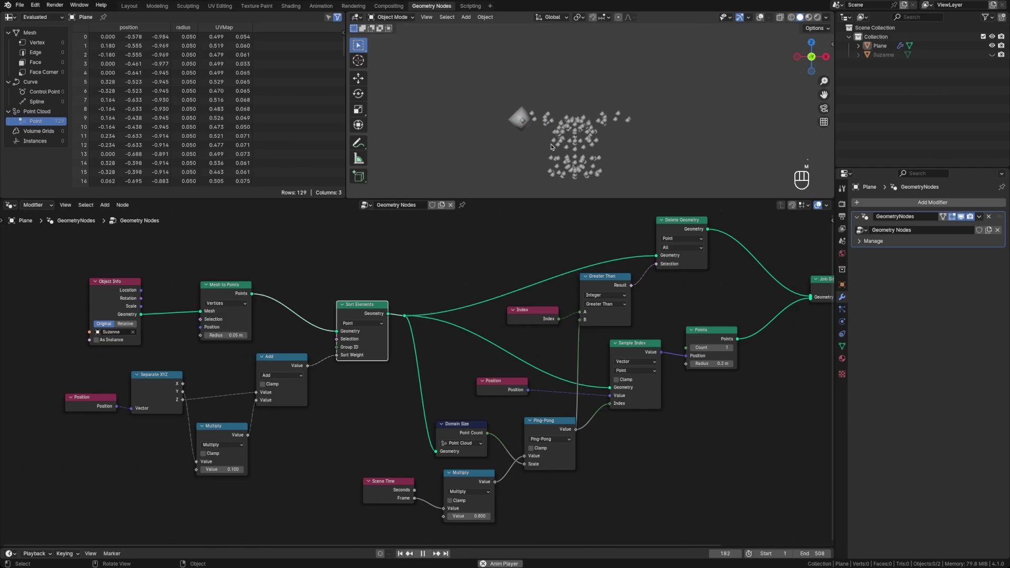
middle_drag(618, 156, 651, 130)
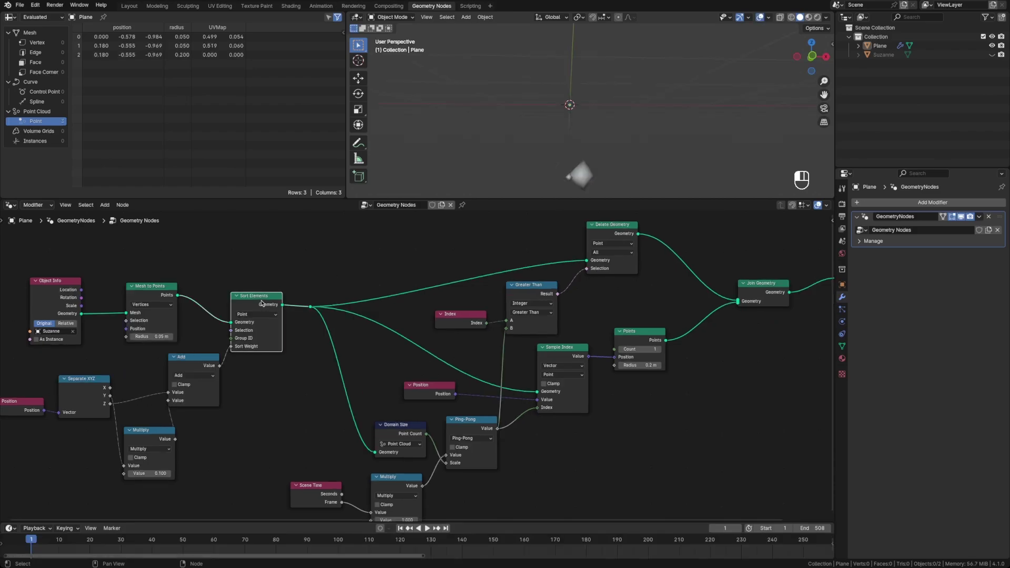
Move Mesh to Points onto the link between Sort Elements and Domain Size, and set Delete Geometry's mode to Only Faces
click(261, 297)
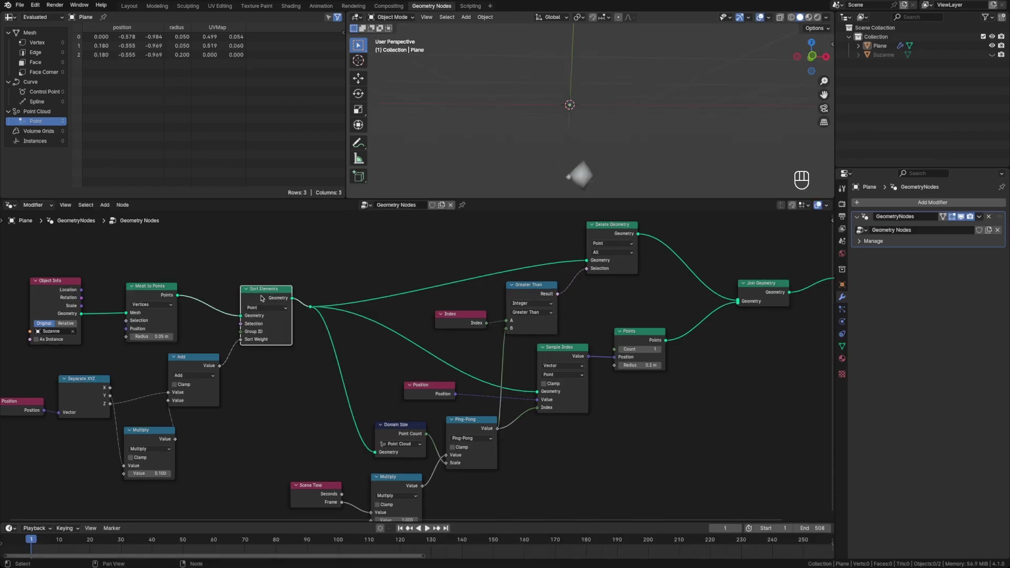
click(153, 295)
alt+drag(153, 294, 328, 357)
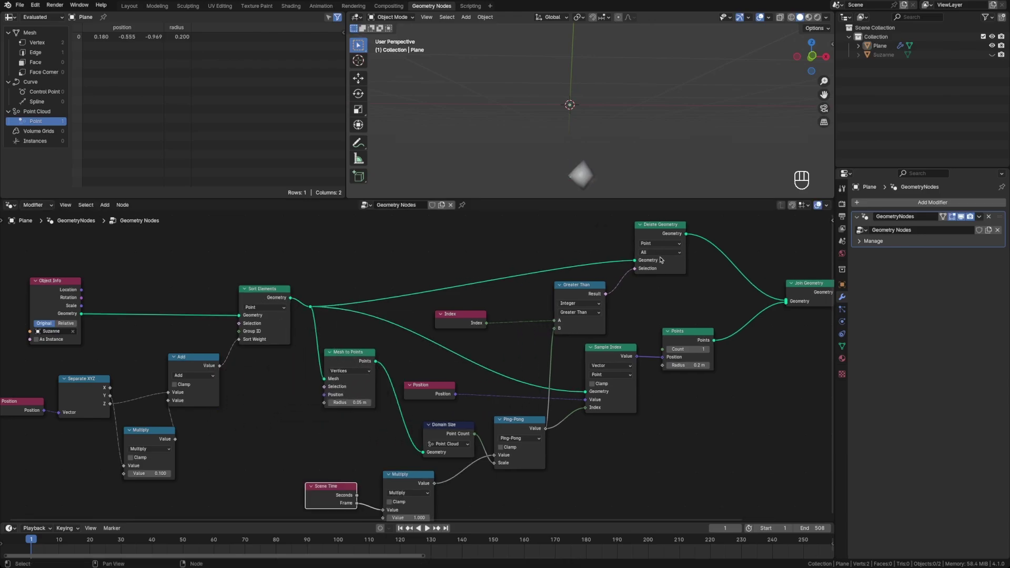
click(660, 253)
click(661, 286)
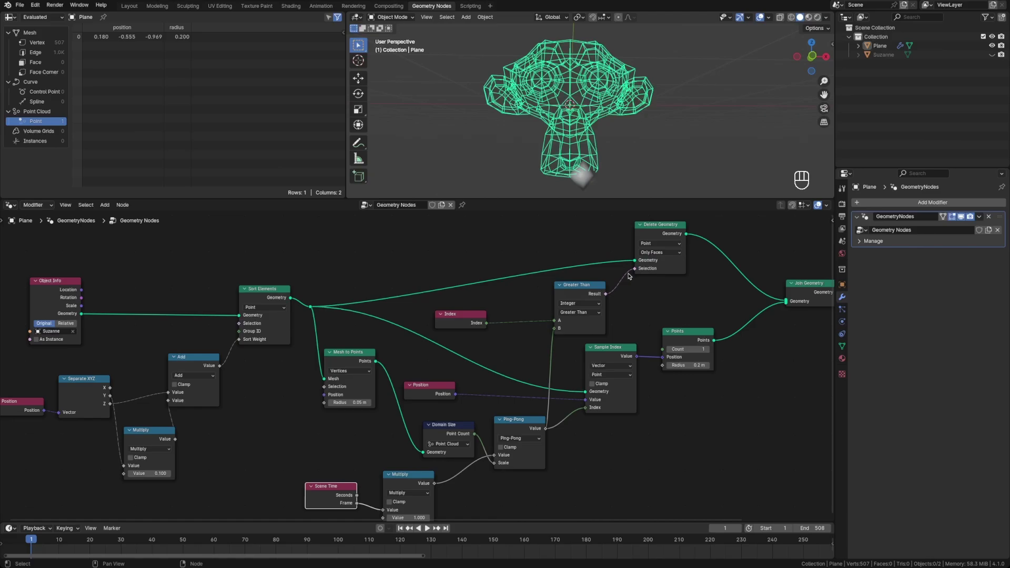
Set the viewport shading's lighting to MatCap and jump to the first frame
click(825, 17)
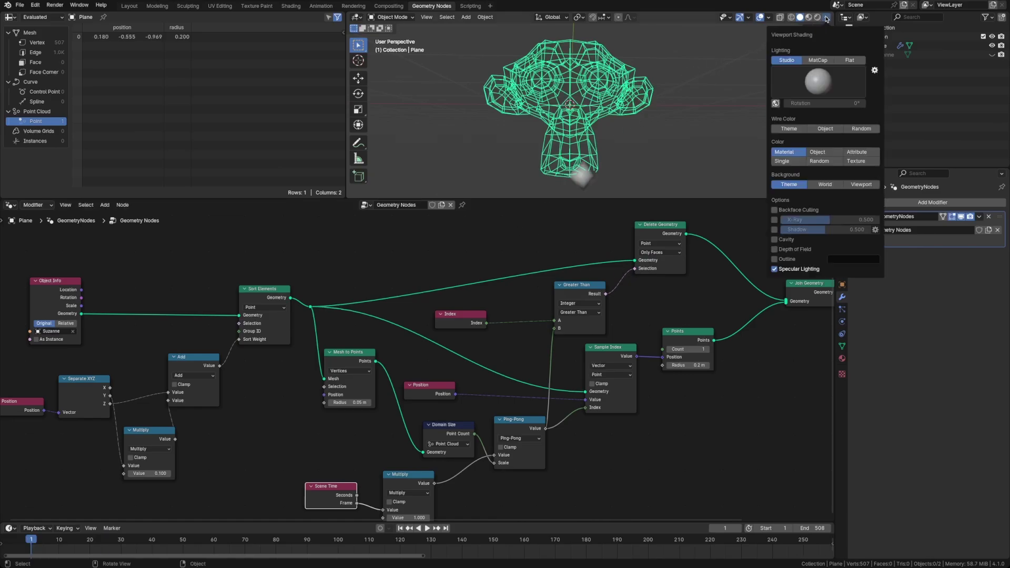
click(818, 61)
key(shift+Left)
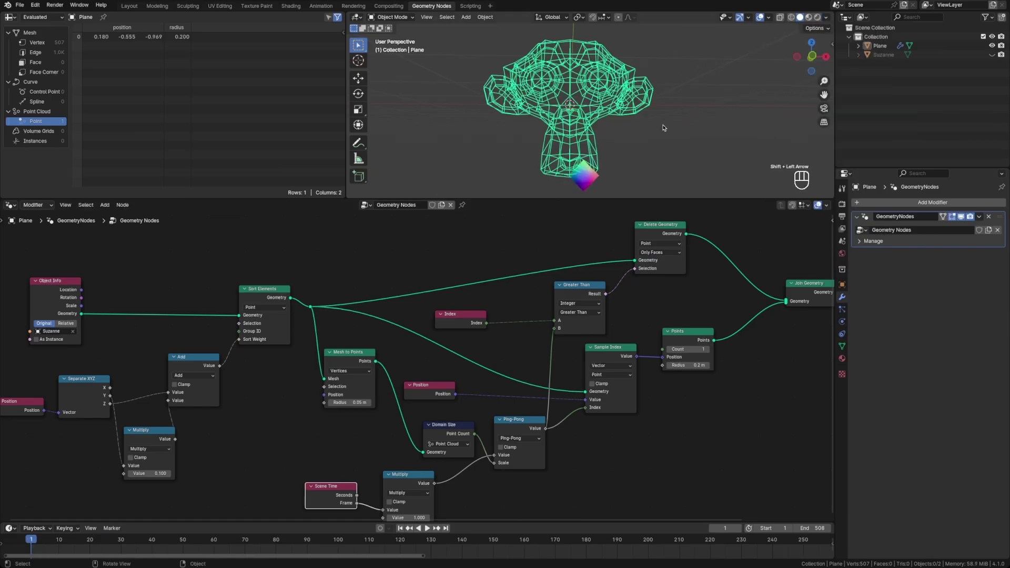
Mute the Points node and save the file
click(690, 342)
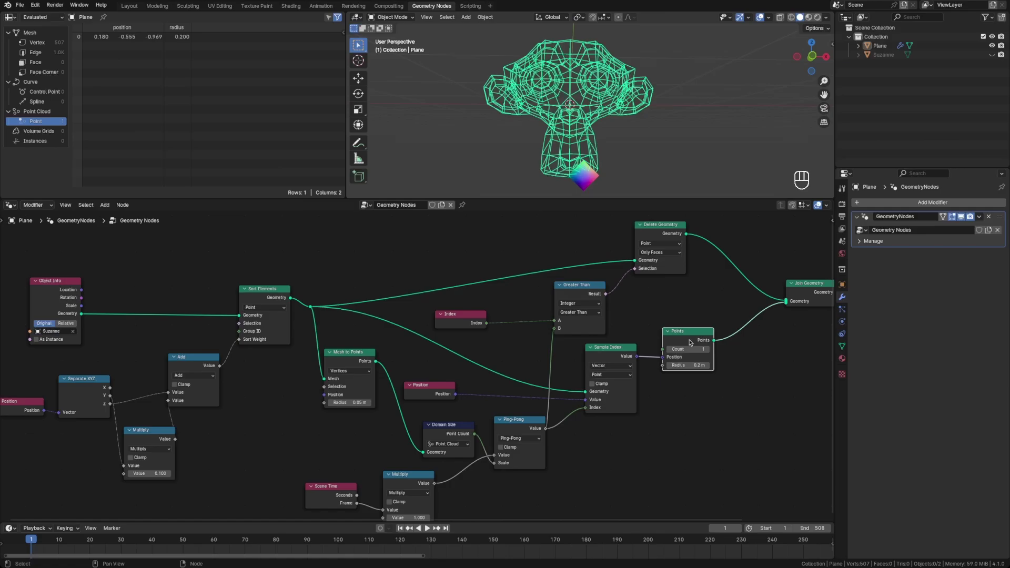
key(m)
key(super+s)
Play Suzanne's face reveal up to frame 220 from an angle, and save the file
middle_drag(636, 155, 528, 120)
key(space)
key(space)
key(super+s)
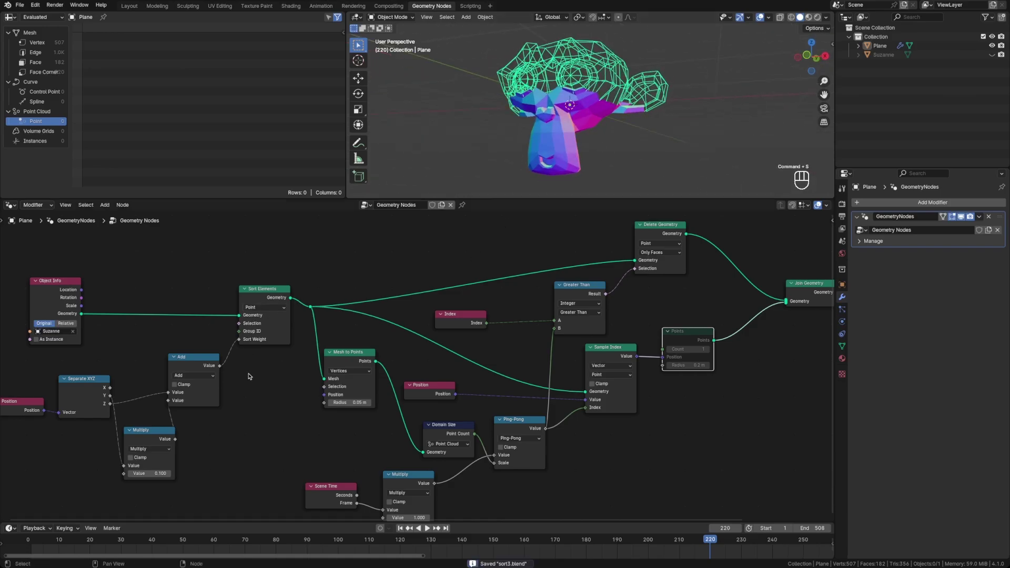
Rewire the sort weight so Separate XYZ's Y feeds Add directly and Z feeds its Multiply node, arranging these nodes closer together
middle_drag(249, 376, 415, 361)
drag(179, 389, 147, 384)
drag(243, 377, 224, 376)
drag(305, 411, 294, 412)
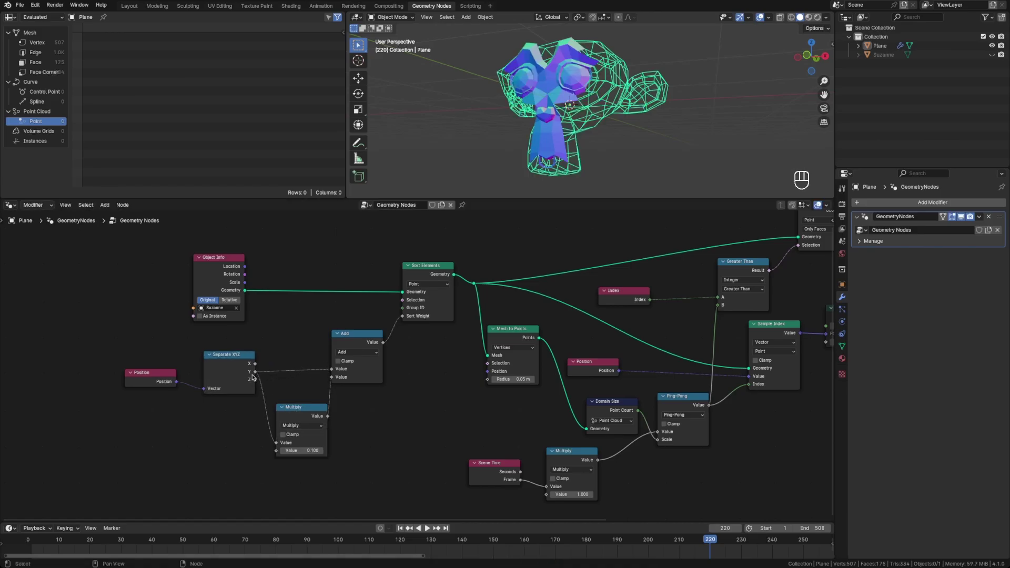
drag(253, 382, 264, 405)
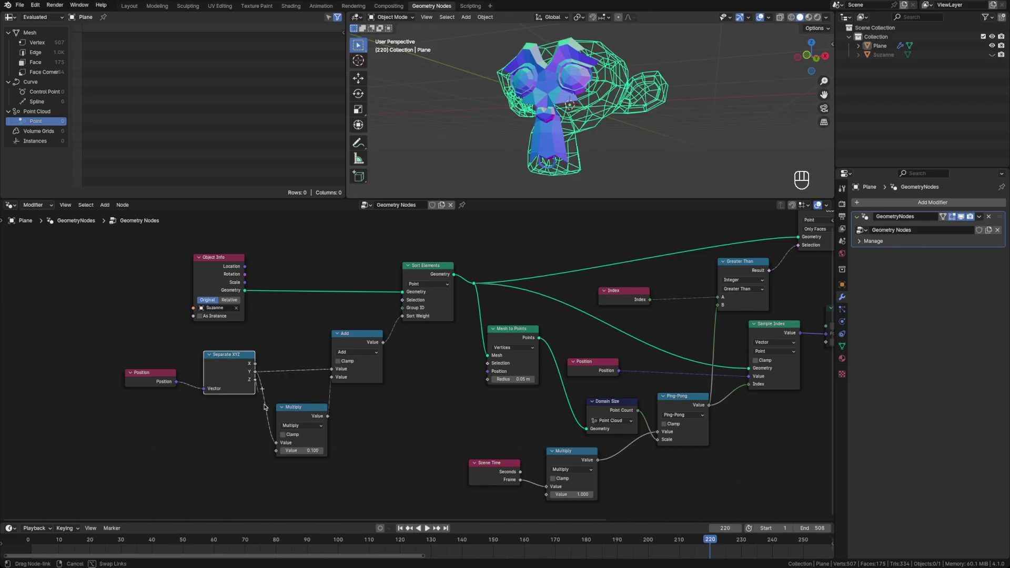
drag(278, 448, 277, 450)
drag(307, 413, 298, 414)
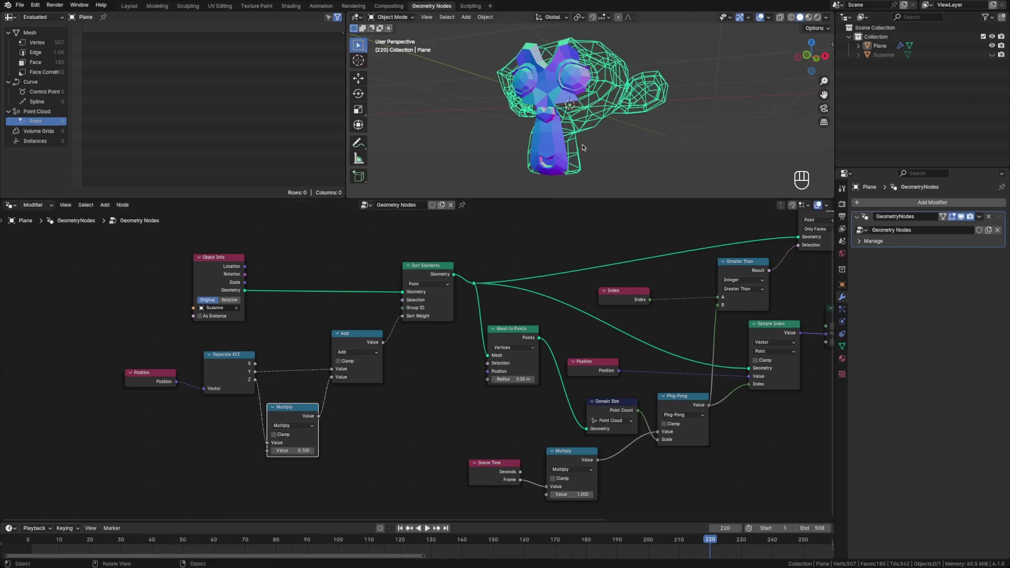
Play the reveal from the first frame with the Scene Time Multiply value set to 1.5, and save the file
key(shift+Left)
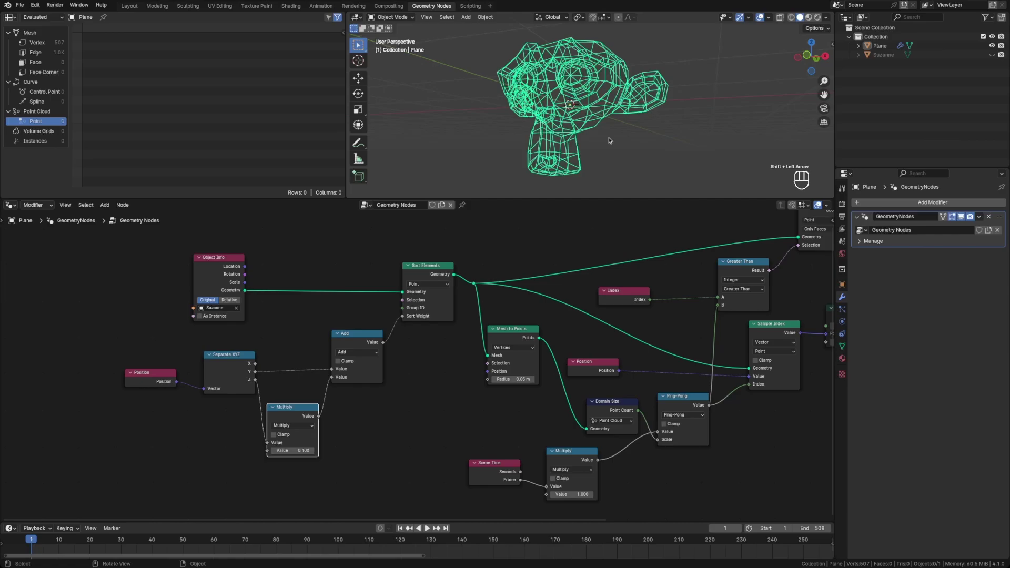
middle_drag(609, 140, 575, 146)
key(space)
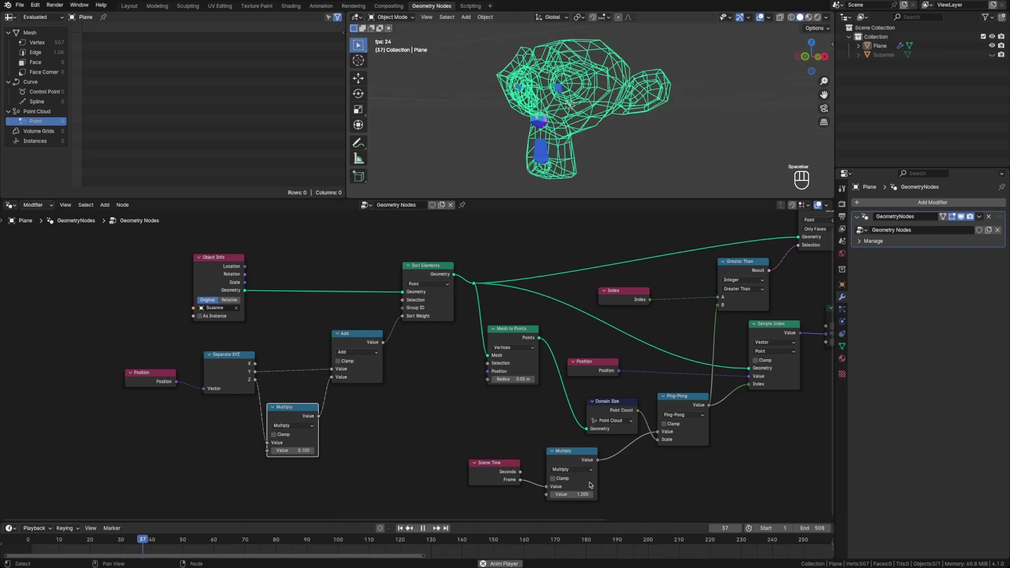
click(575, 495)
text(1.5)
key(Return)
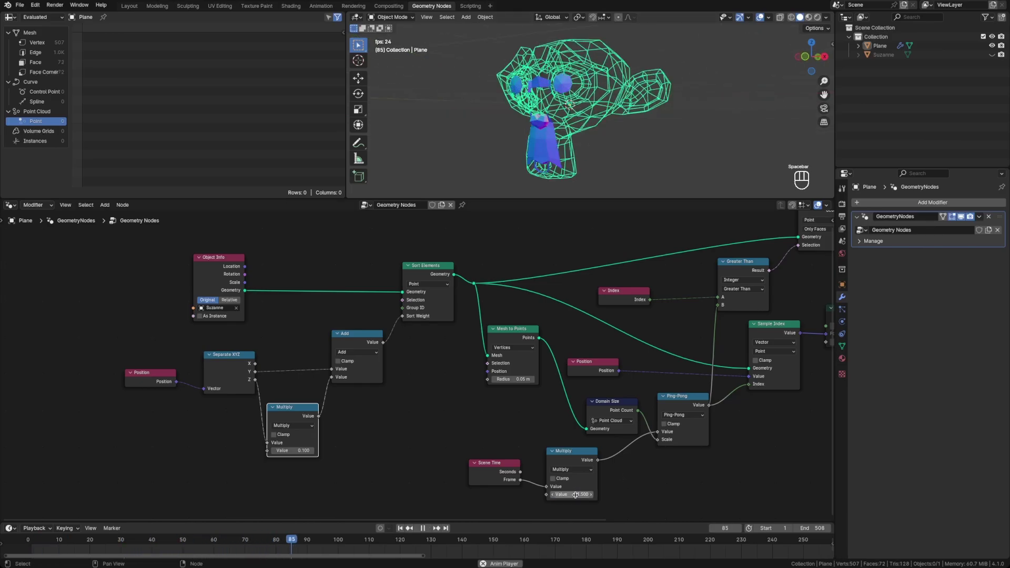
key(super+s)
middle_drag(594, 131, 569, 133)
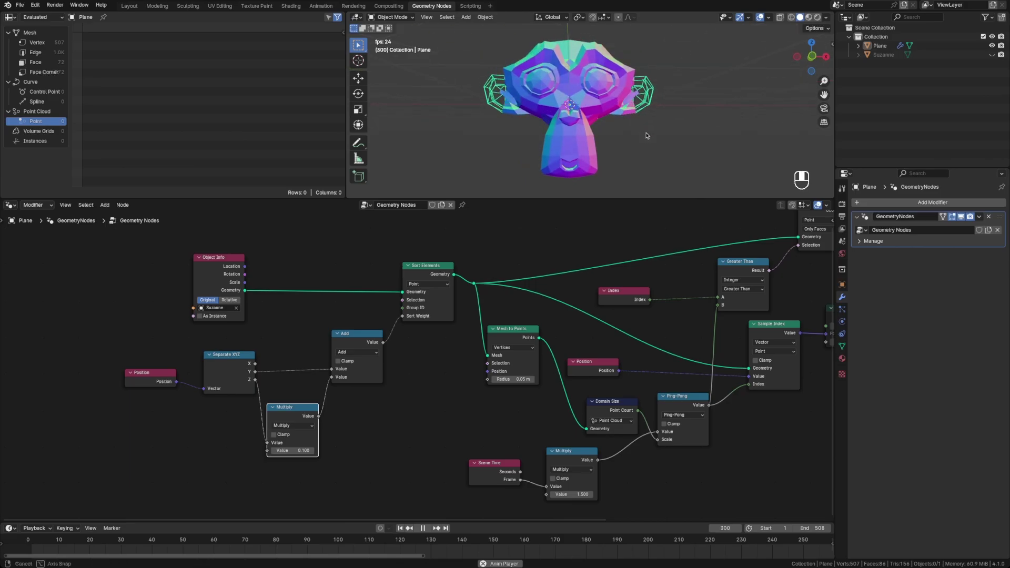
Save the file and play back the reveal on the denser Suzanne mesh from another angle
key(super+s)
key(super+s)
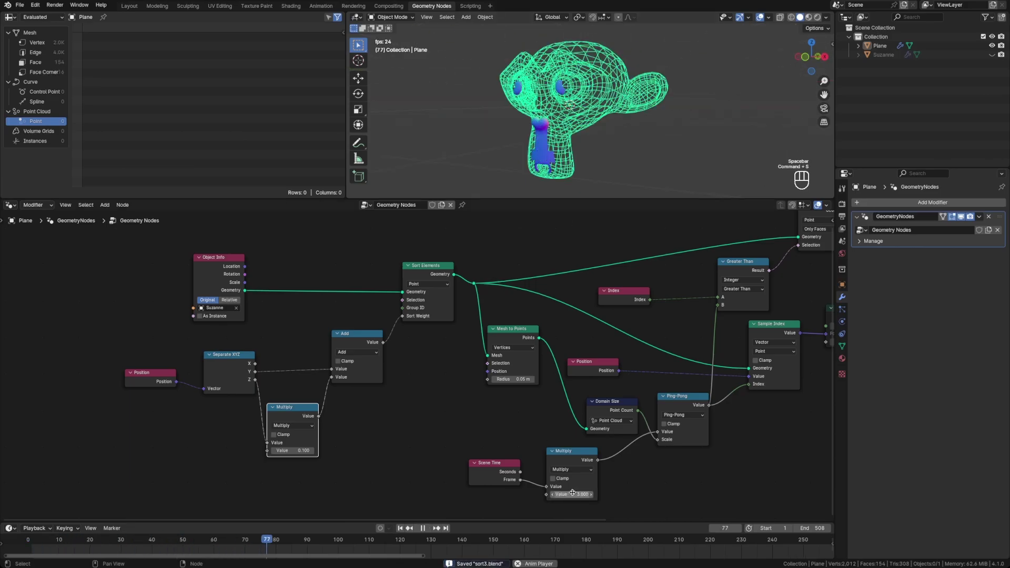
middle_drag(632, 171, 584, 136)
key(space)
key(space)
key(space)
key(space)
key(space)
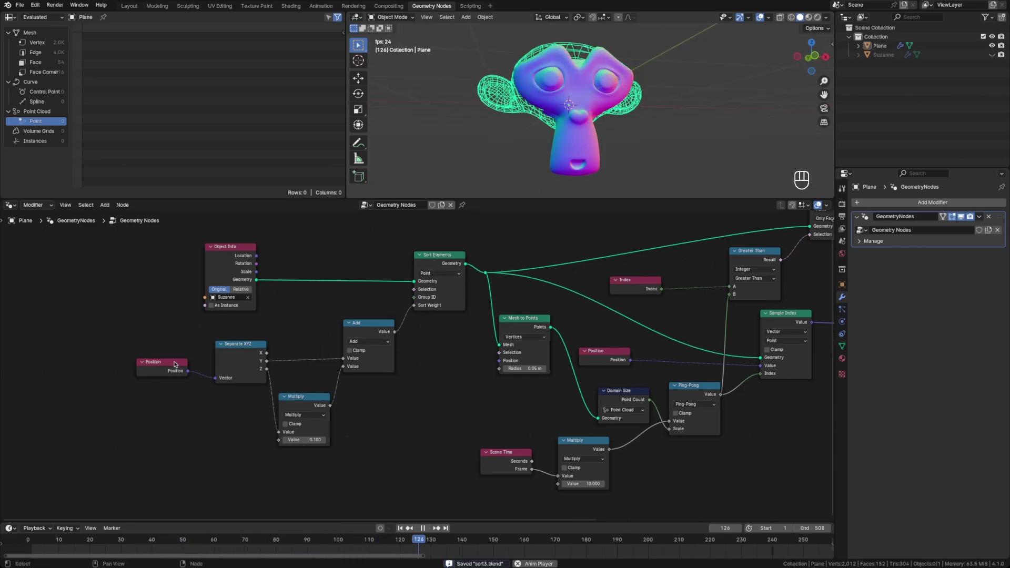
Tidy the Separate XYZ, Multiply and Add nodes of the sort weight, and examine the looping reveal from different angles
mouse_move(131, 329)
mouse_down()
mouse_move(382, 460)
mouse_move(134, 337)
mouse_up()
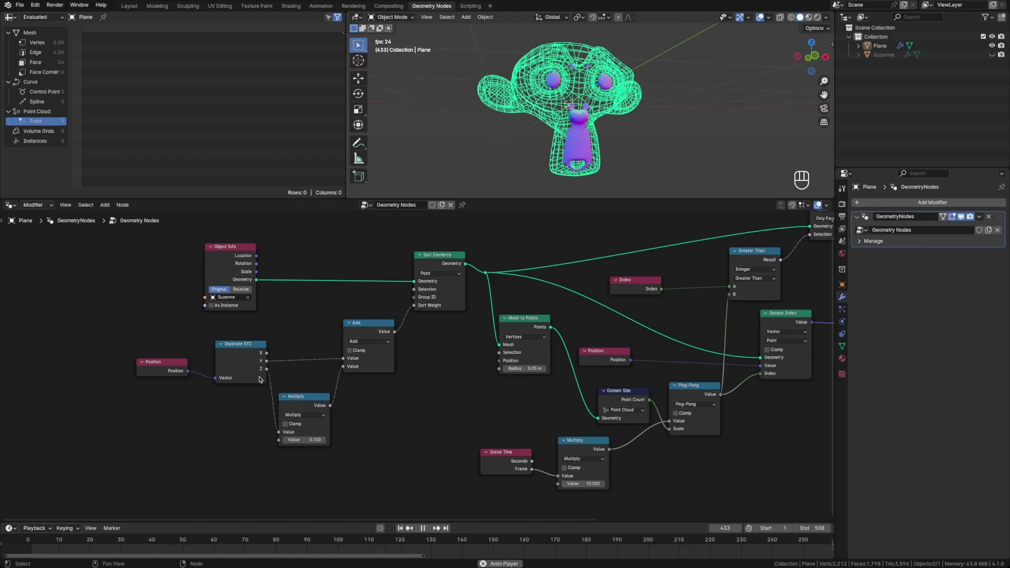
drag(243, 361, 237, 352)
drag(370, 330, 367, 334)
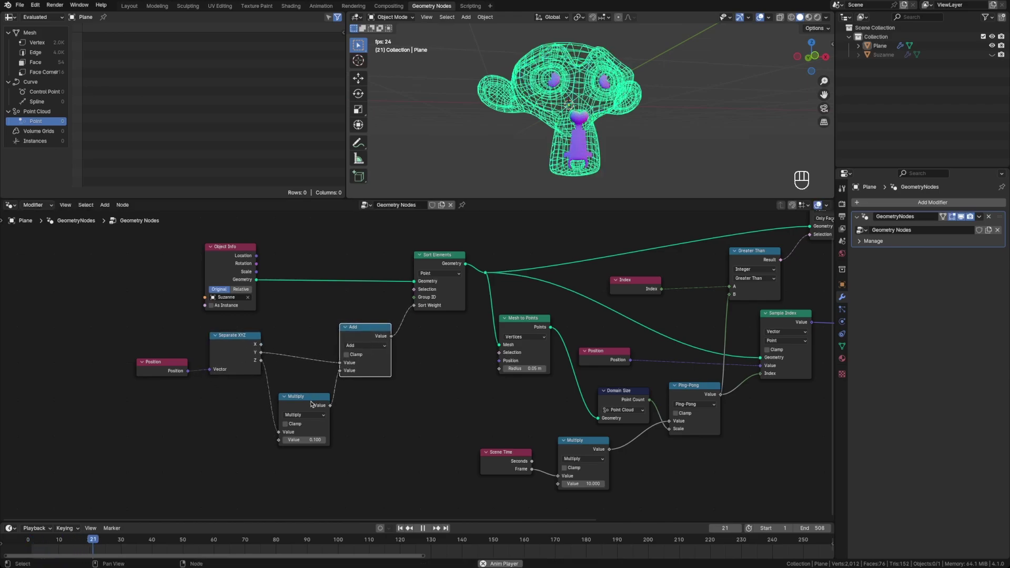
drag(314, 403, 289, 391)
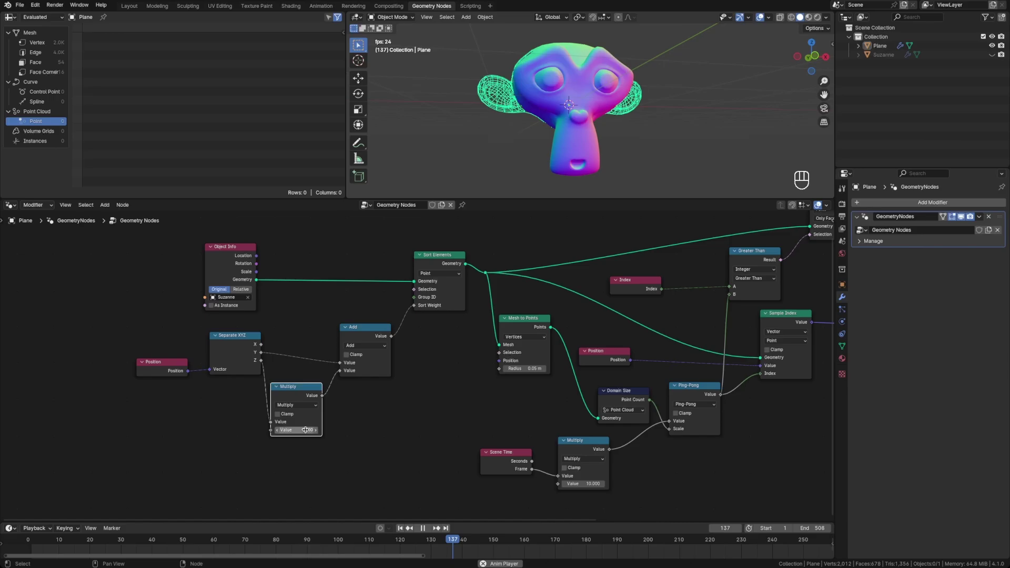
drag(376, 339, 381, 338)
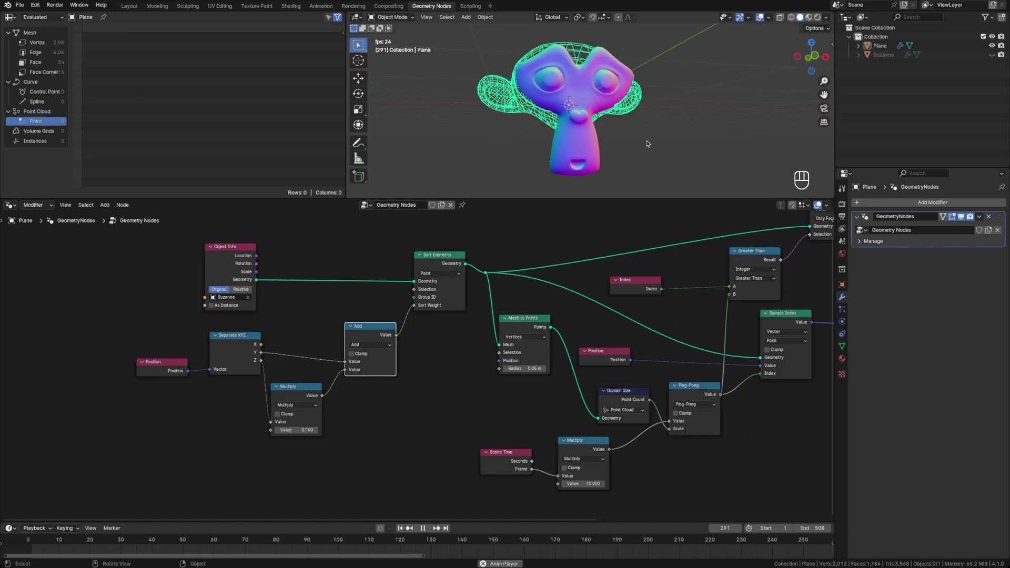
middle_drag(647, 143, 595, 151)
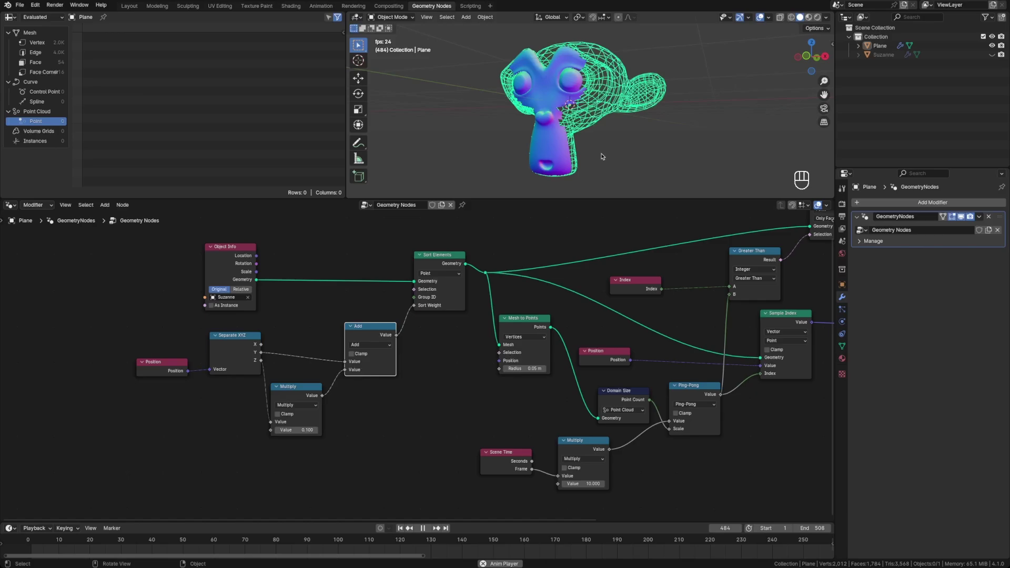
middle_drag(600, 153, 627, 154)
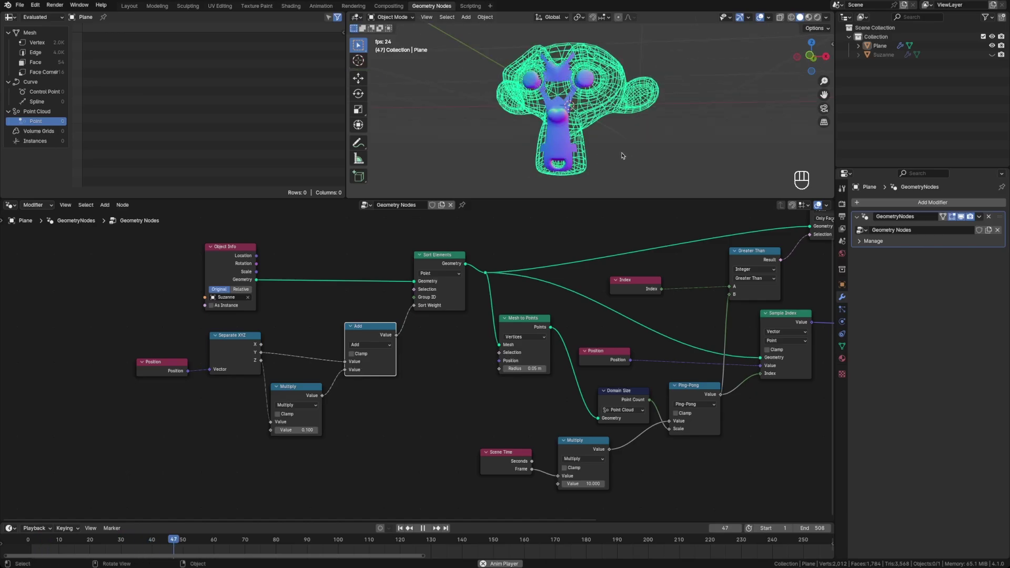